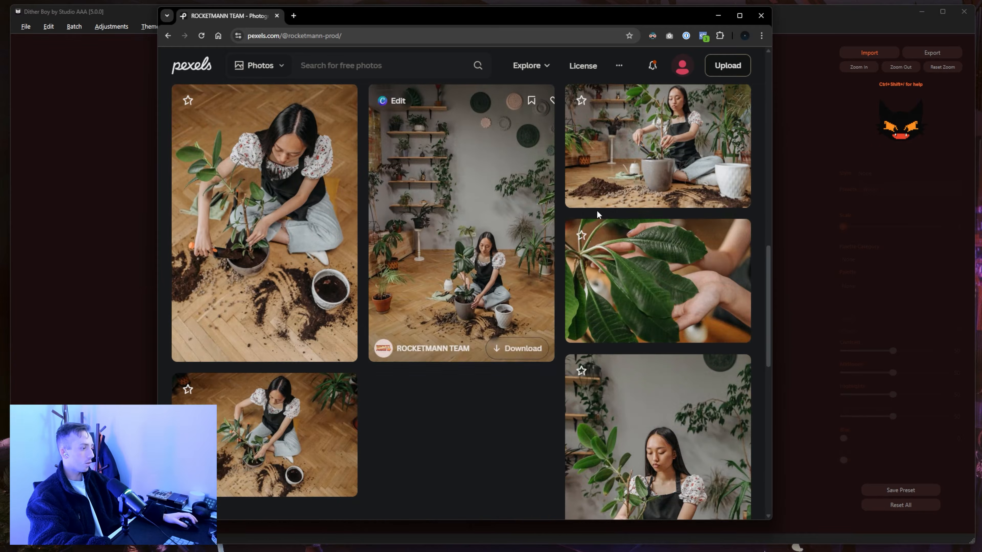
# Return to the "A Person Holding Her Hands Together" video page, browse its similar clips, and switch to Dither Boy
pyautogui.scroll(20, 576, 215)
pyautogui.click(168, 36)
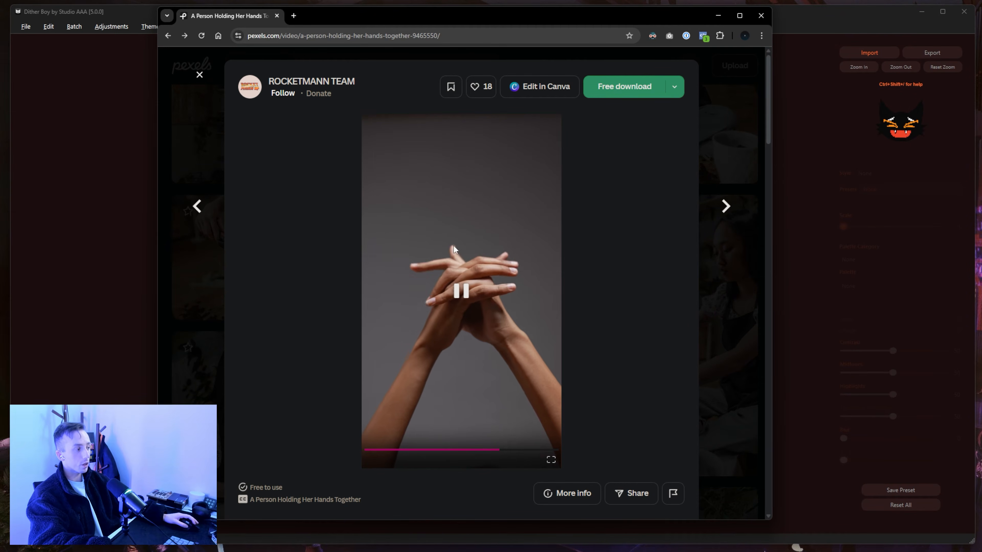
pyautogui.scroll(-10, 463, 243)
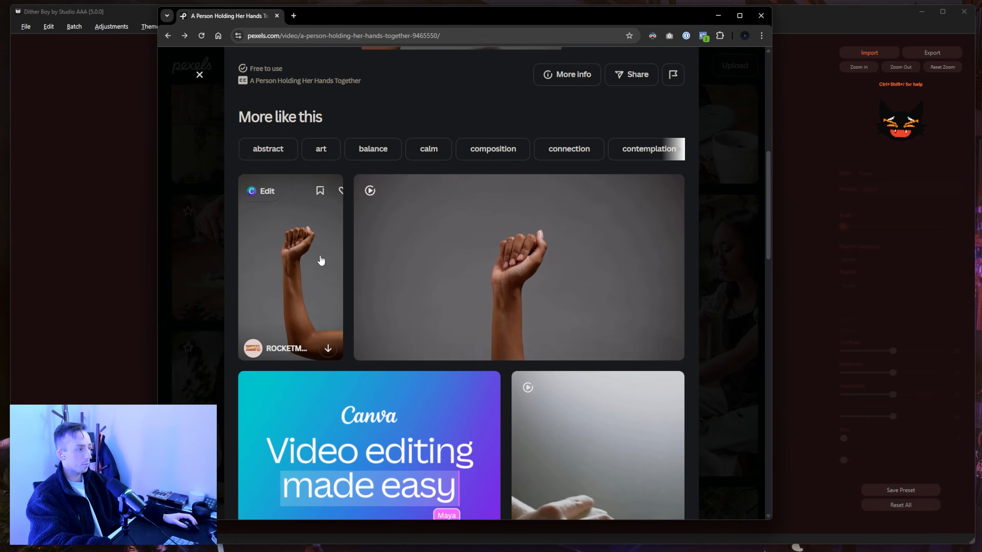
pyautogui.scroll(-6, 587, 278)
pyautogui.scroll(-10, 587, 278)
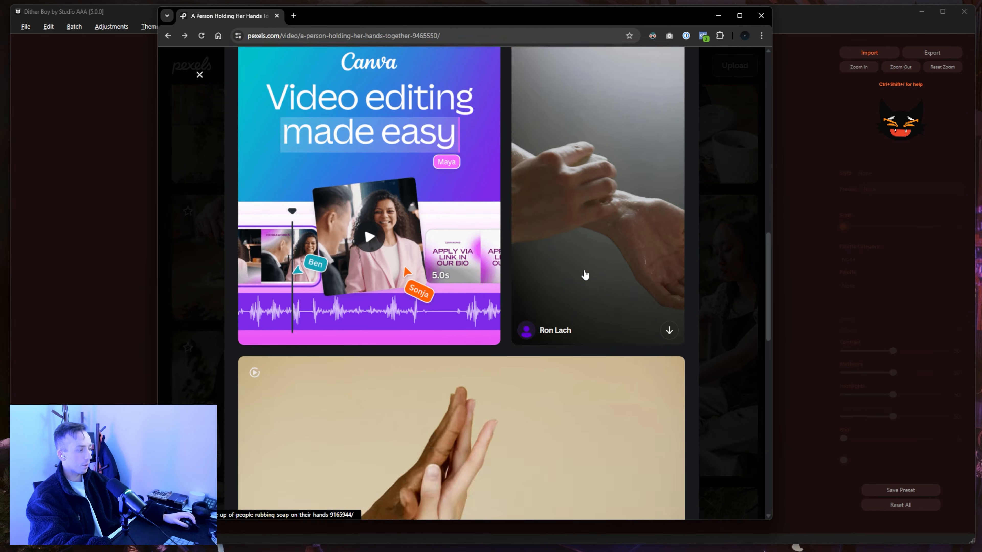
pyautogui.scroll(-15, 428, 258)
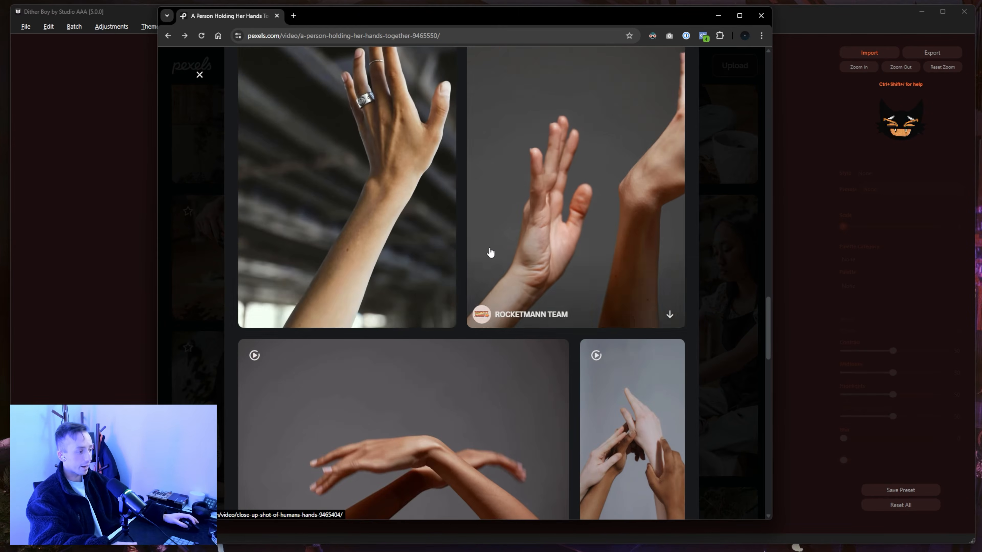
pyautogui.scroll(-15, 509, 258)
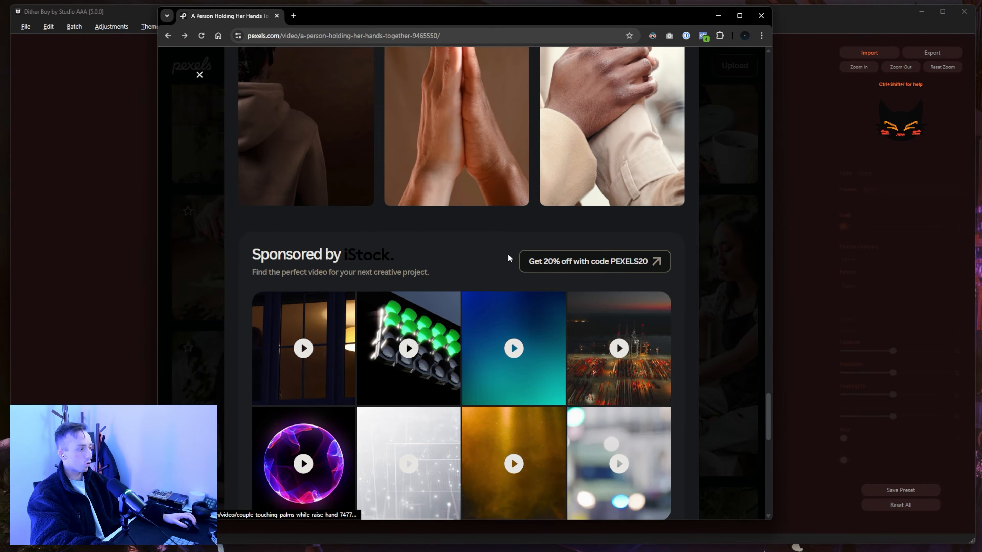
pyautogui.scroll(20, 454, 276)
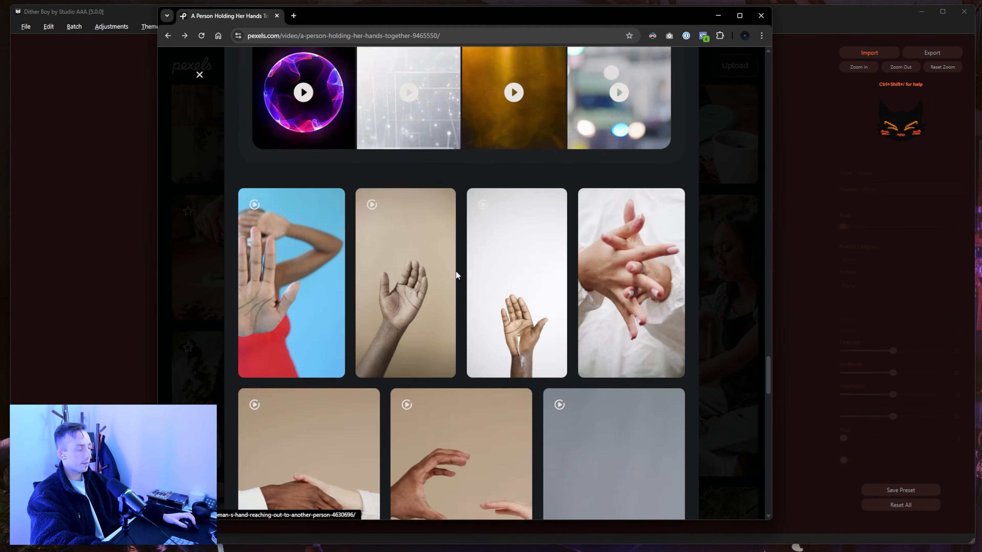
pyautogui.scroll(15, 457, 274)
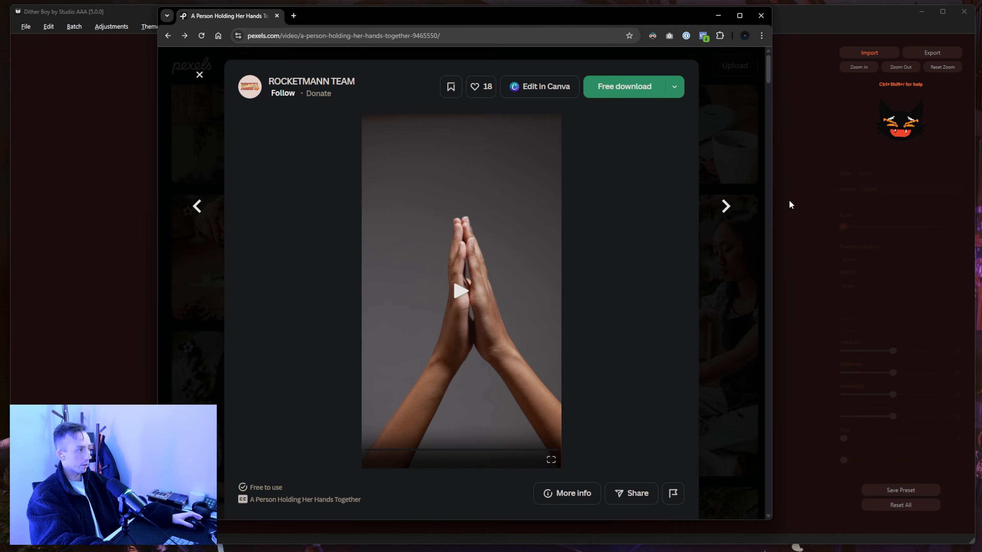
pyautogui.click(799, 128)
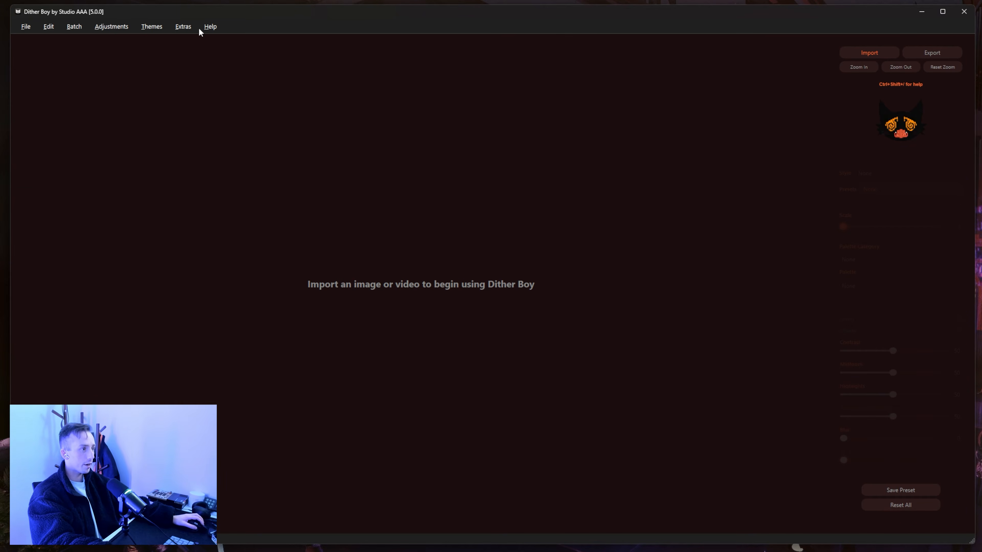
pyautogui.click(184, 27)
pyautogui.moveTo(214, 29)
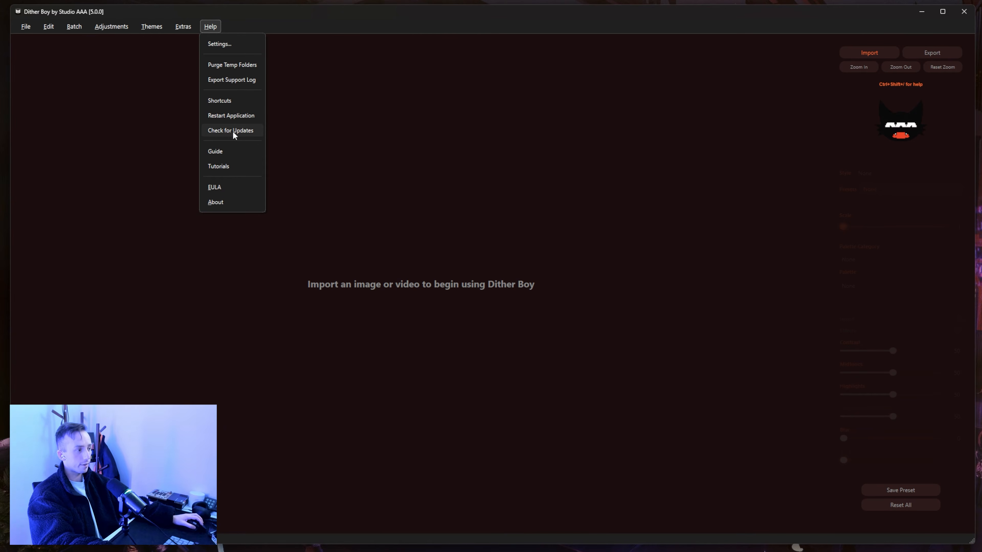
pyautogui.click(424, 149)
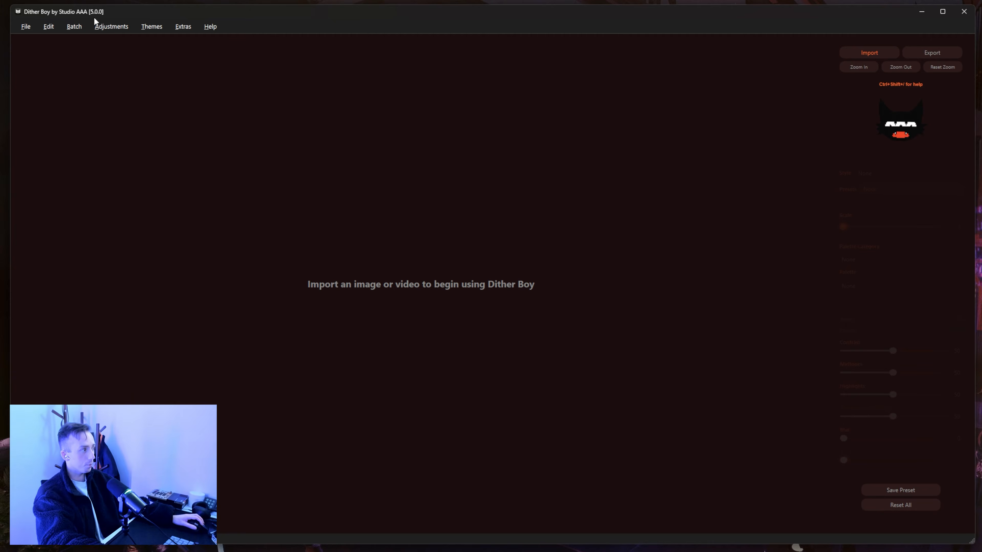
pyautogui.click(183, 26)
pyautogui.click(183, 26)
# Try the dark grey interface theme and switch back to the dark red and orange theme
pyautogui.click(151, 27)
pyautogui.click(158, 41)
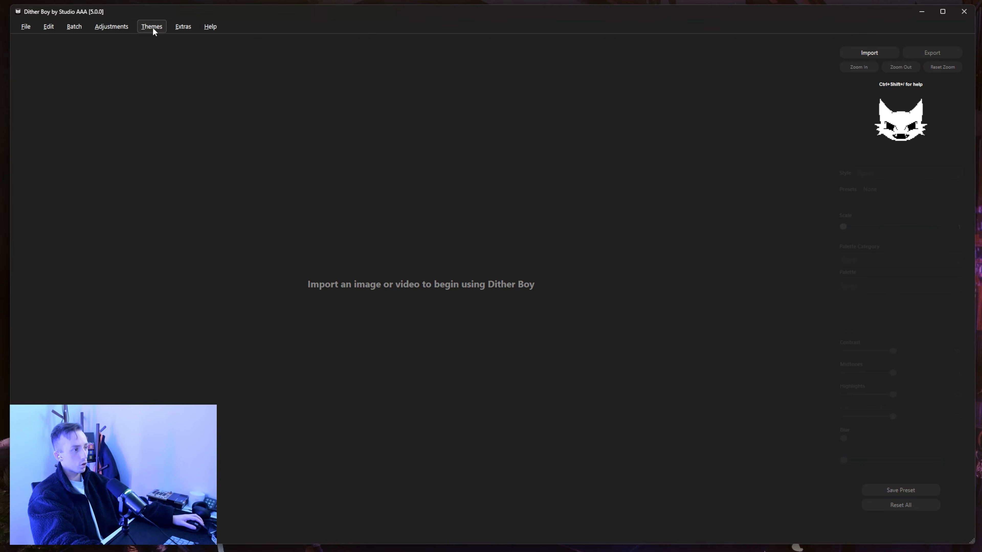
pyautogui.click(152, 27)
pyautogui.click(165, 102)
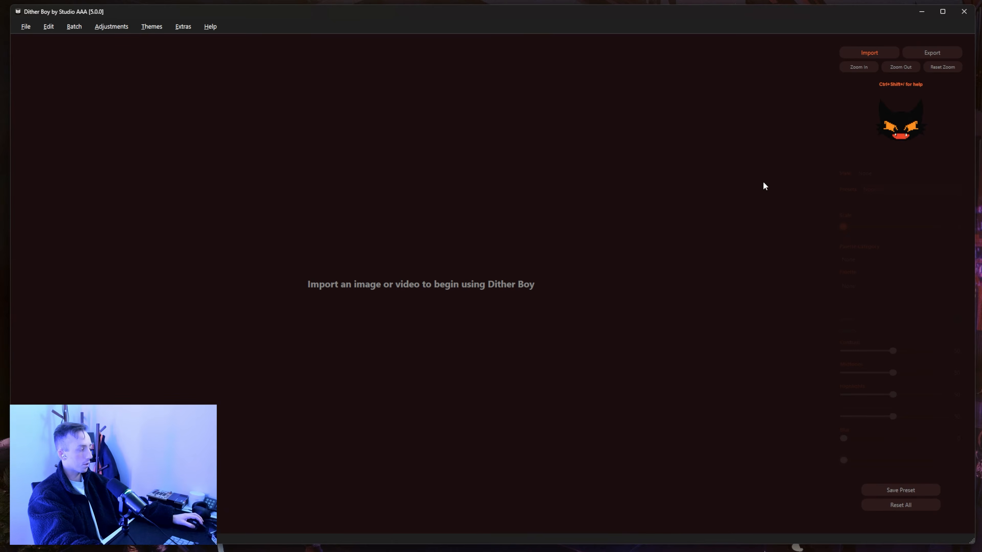
# Import the vertical video of two hands pressed together
pyautogui.click(882, 53)
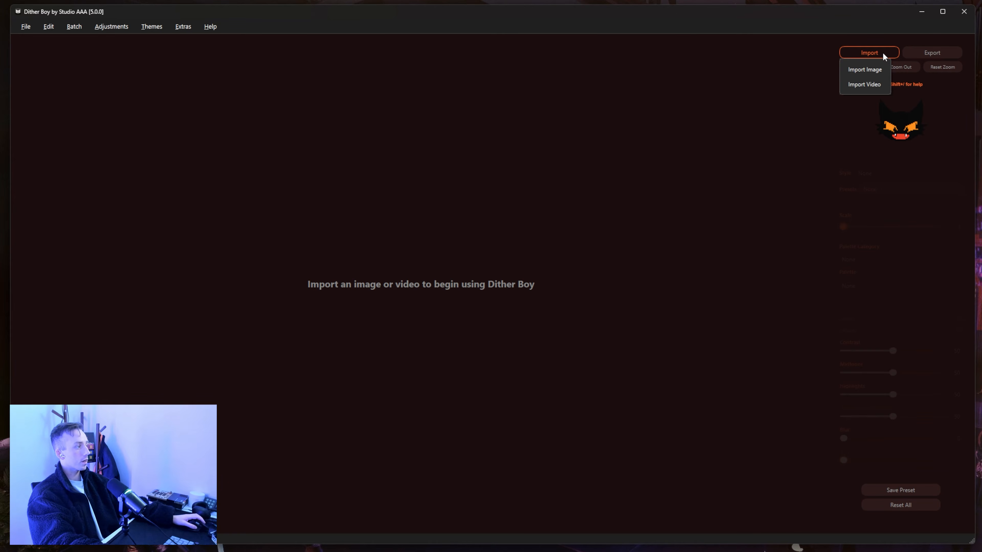
pyautogui.click(853, 84)
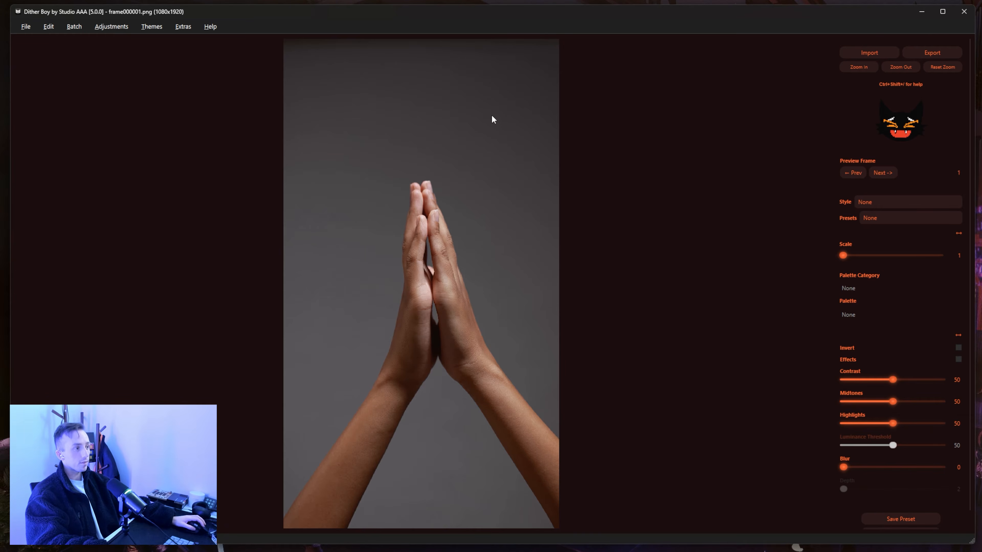
# View the free Dither Boy Palettes download page with the Acid Graphics version chosen, and return to Dither Boy
pyautogui.click(183, 29)
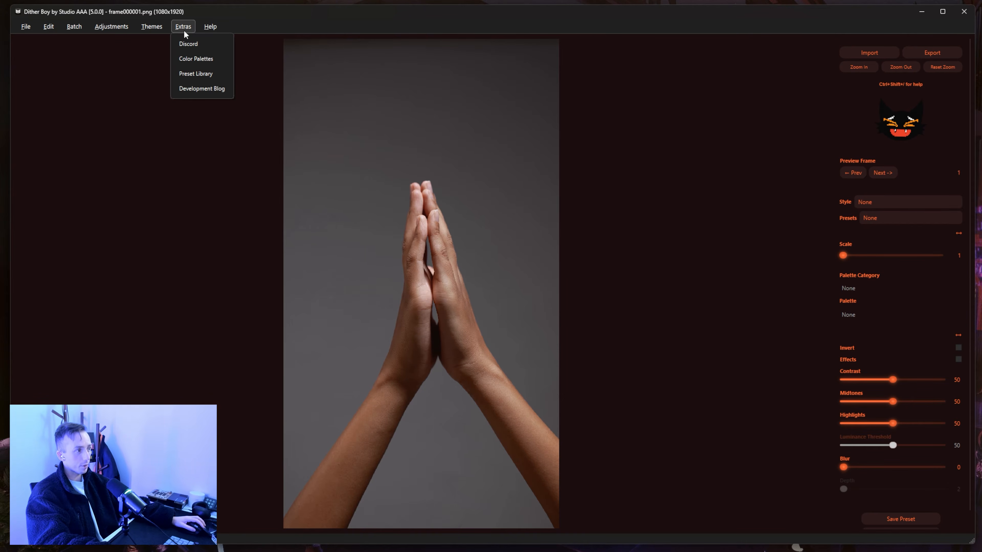
pyautogui.click(185, 58)
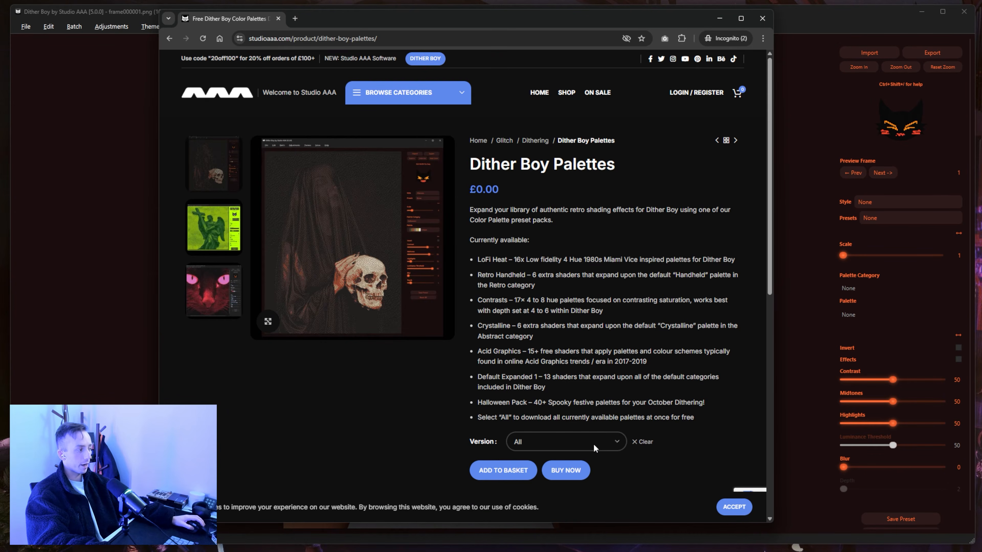
pyautogui.click(608, 444)
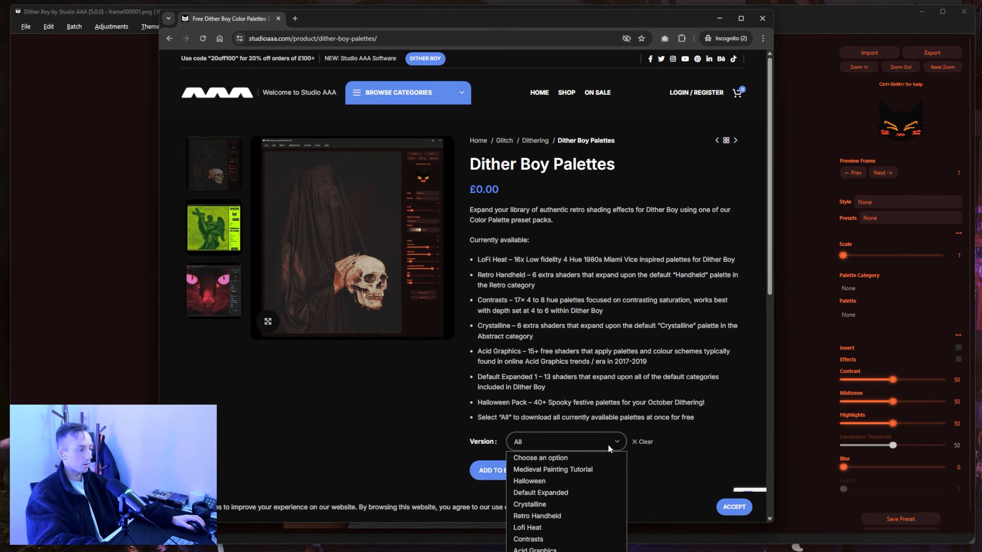
pyautogui.click(614, 515)
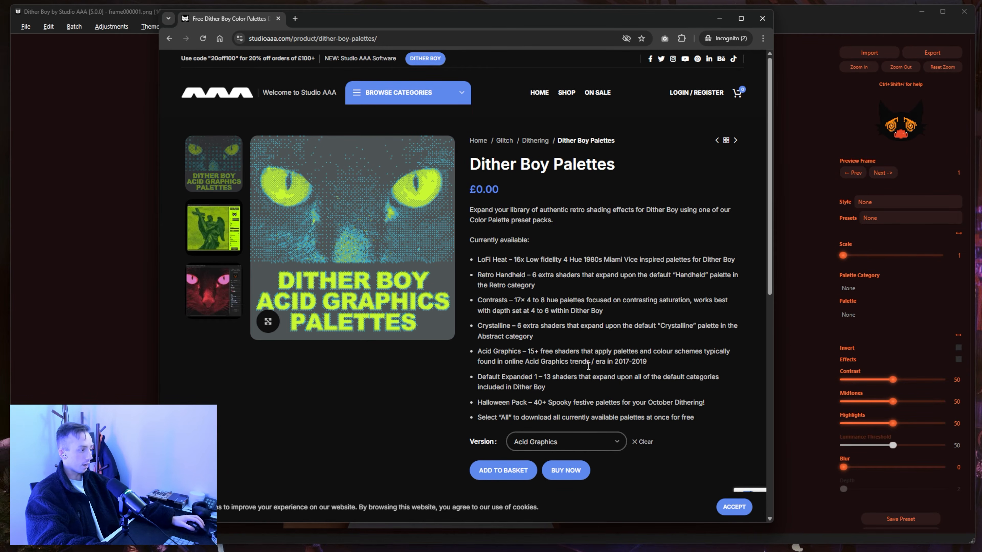
pyautogui.click(590, 448)
pyautogui.click(608, 307)
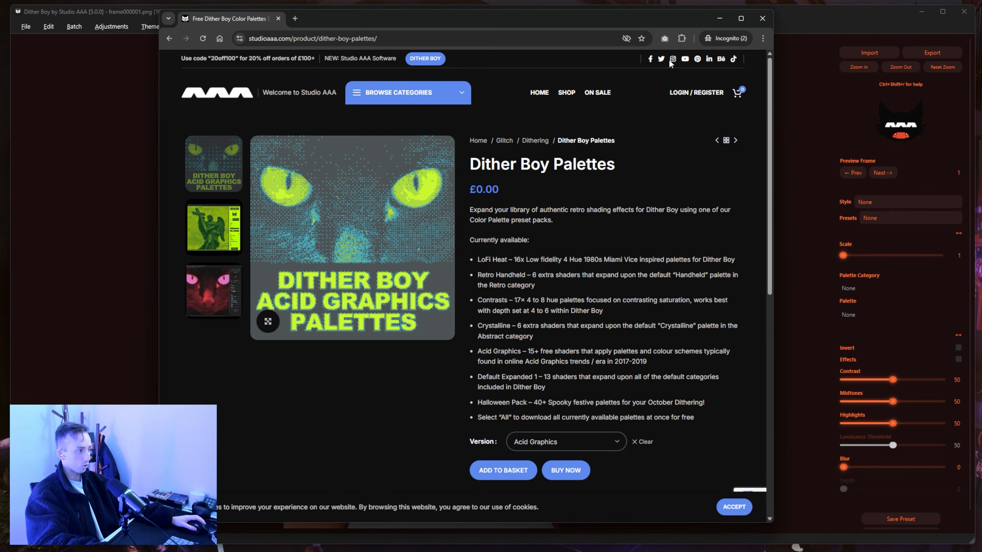
pyautogui.click(718, 20)
pyautogui.click(113, 25)
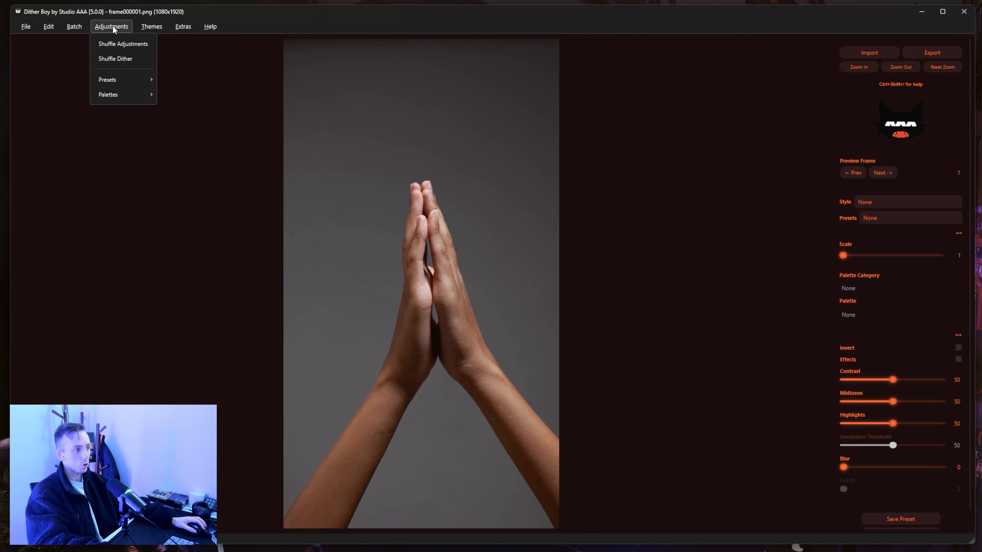
pyautogui.moveTo(122, 93)
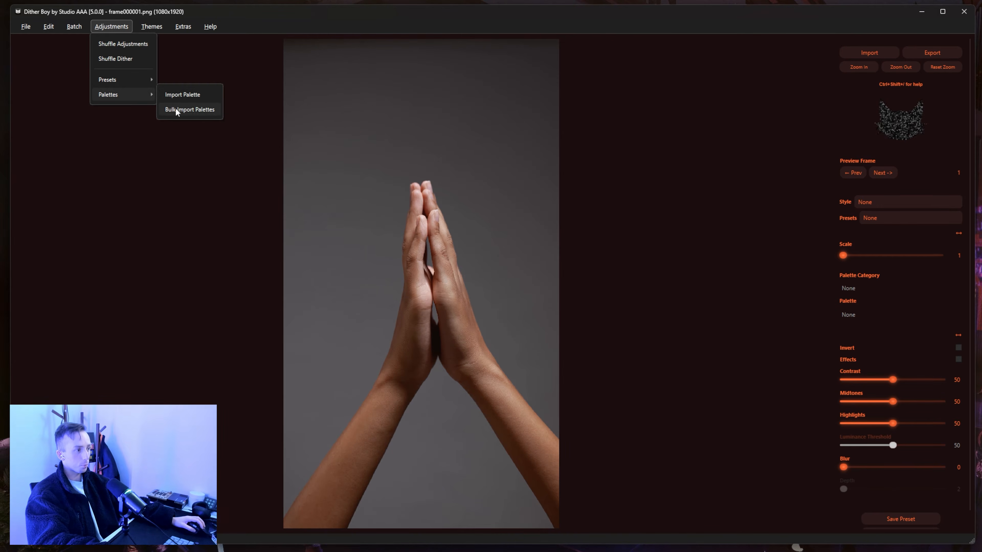
pyautogui.click(601, 223)
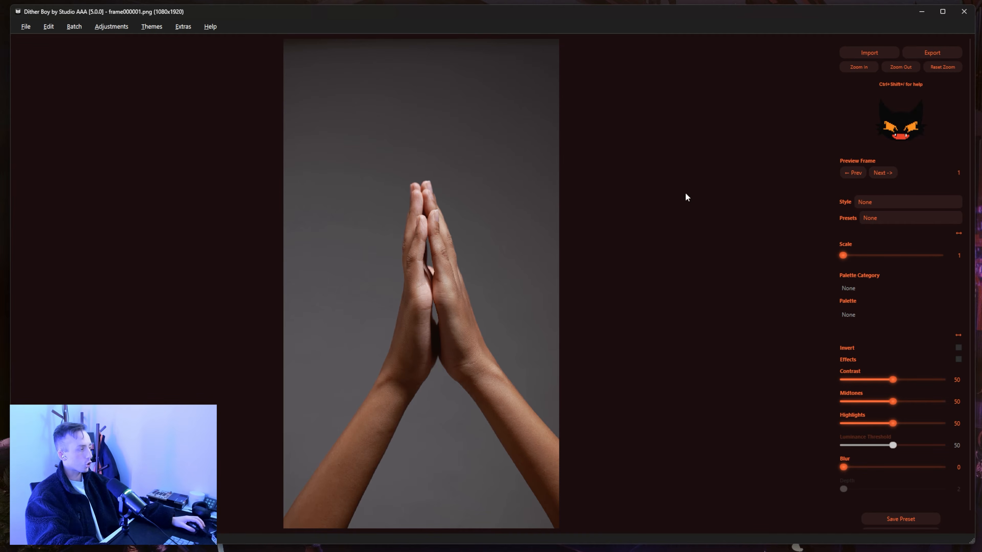
# Apply the Modulated Diffuse Y dither style to the hands video
pyautogui.click(891, 204)
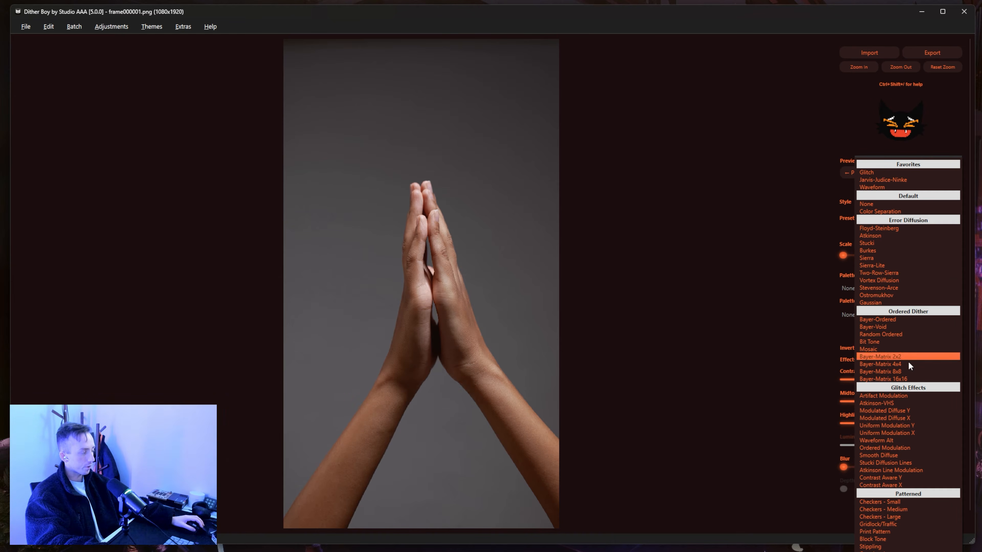
pyautogui.click(909, 411)
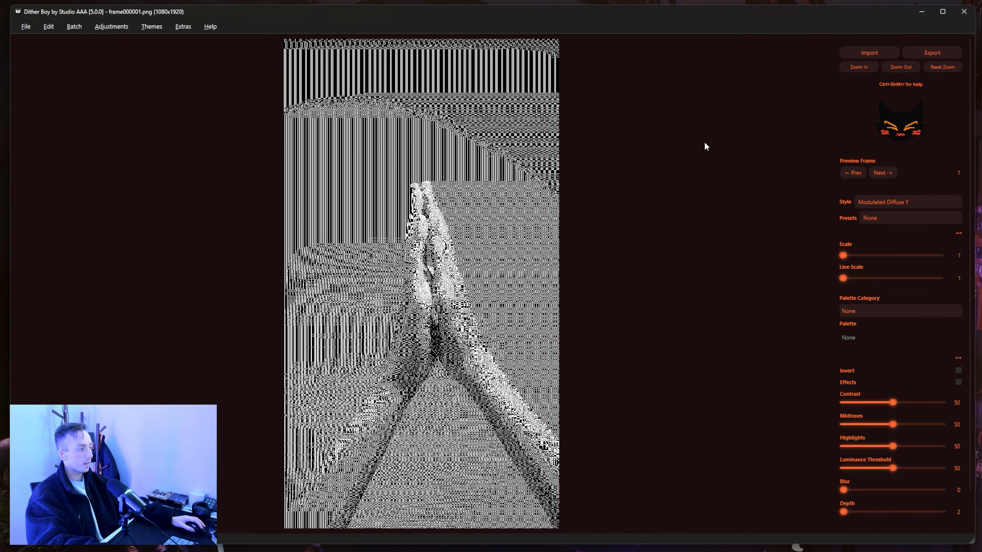
# Examine the dither pattern on the hands at several magnifications, from the full frame to individual pixels, and restore the fitted view
pyautogui.click(860, 68)
pyautogui.click(859, 69)
pyautogui.click(894, 67)
pyautogui.click(894, 66)
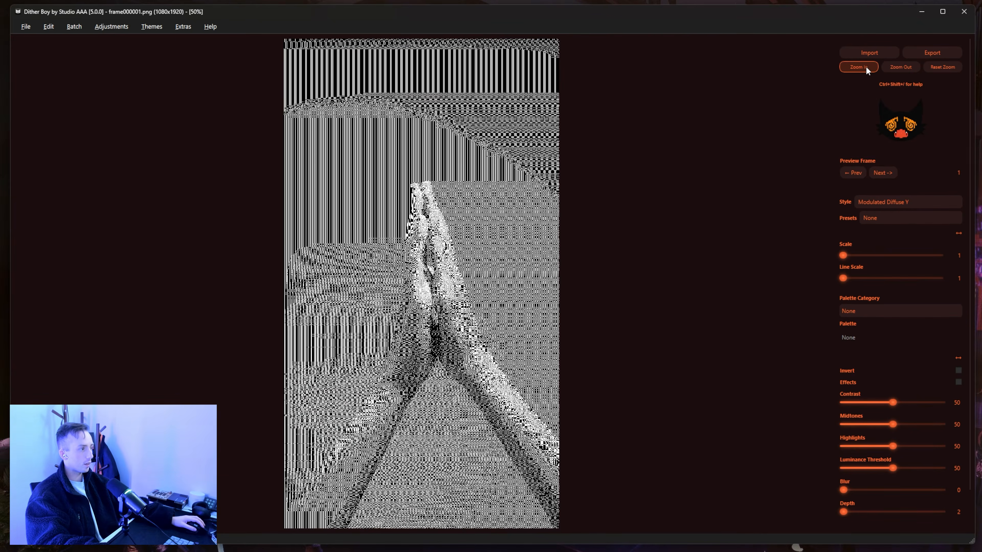
pyautogui.click(861, 67)
pyautogui.click(860, 67)
pyautogui.click(861, 67)
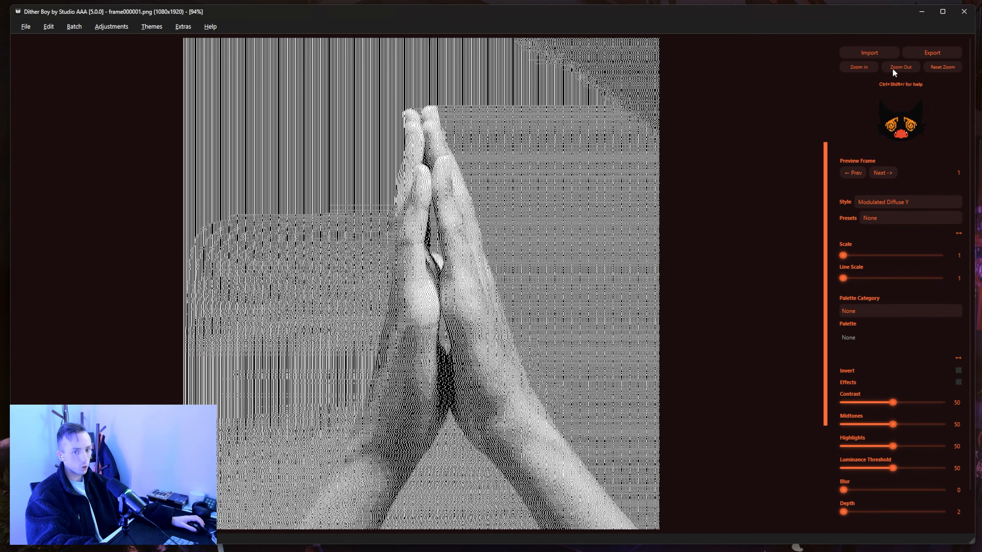
pyautogui.click(893, 67)
pyautogui.click(892, 68)
pyautogui.click(892, 67)
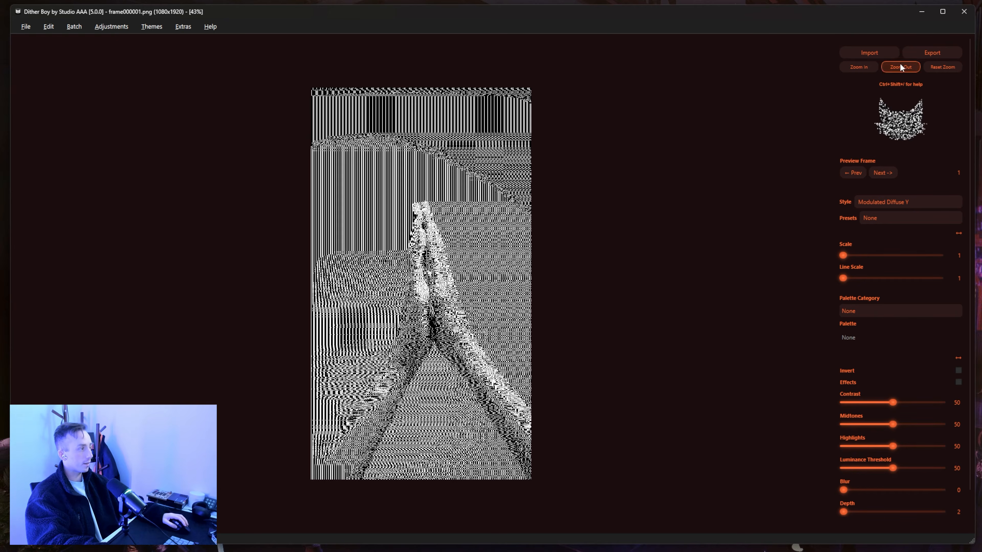
pyautogui.click(853, 67)
pyautogui.click(852, 67)
pyautogui.click(853, 67)
pyautogui.click(853, 67)
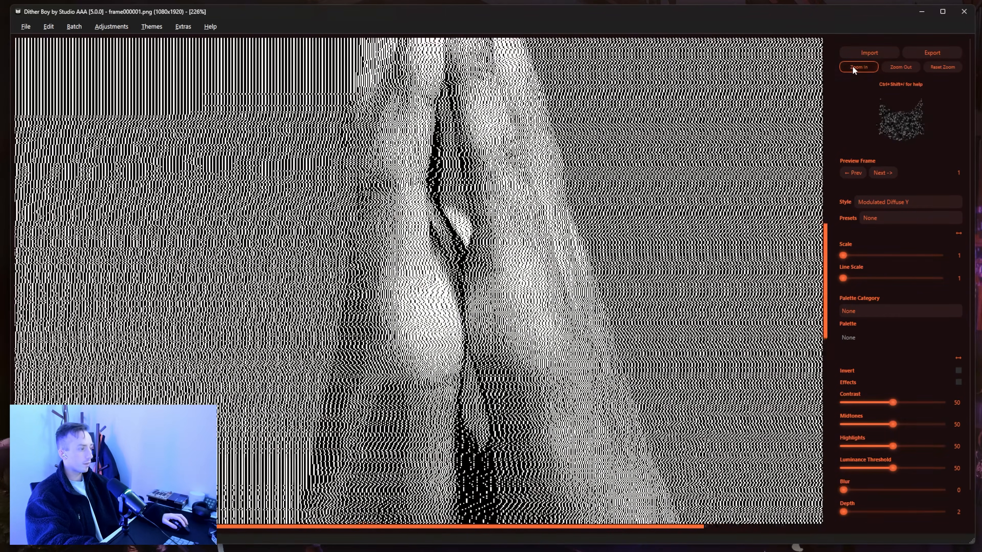
pyautogui.click(853, 67)
pyautogui.click(864, 66)
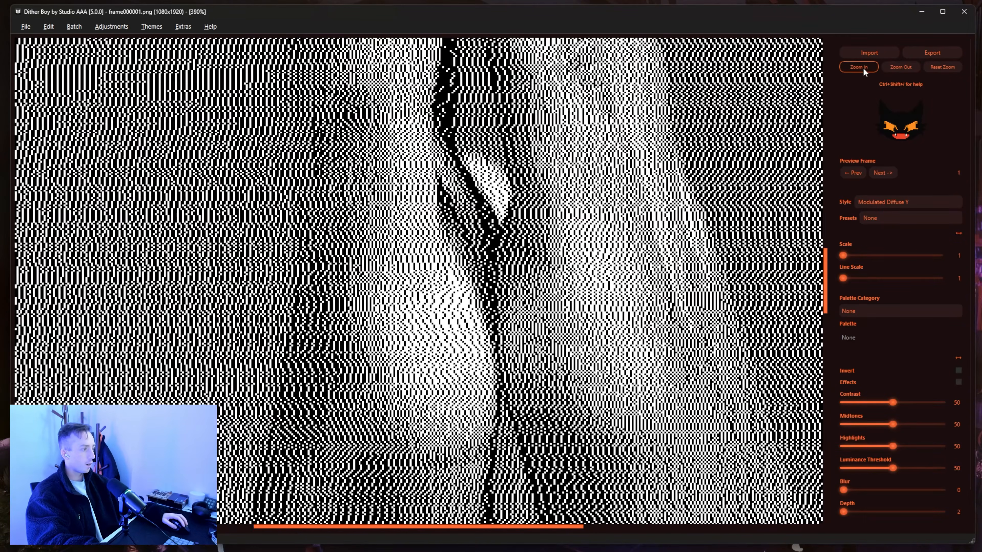
pyautogui.click(864, 66)
pyautogui.click(863, 67)
pyautogui.moveTo(339, 180); pyautogui.dragTo(468, 206)
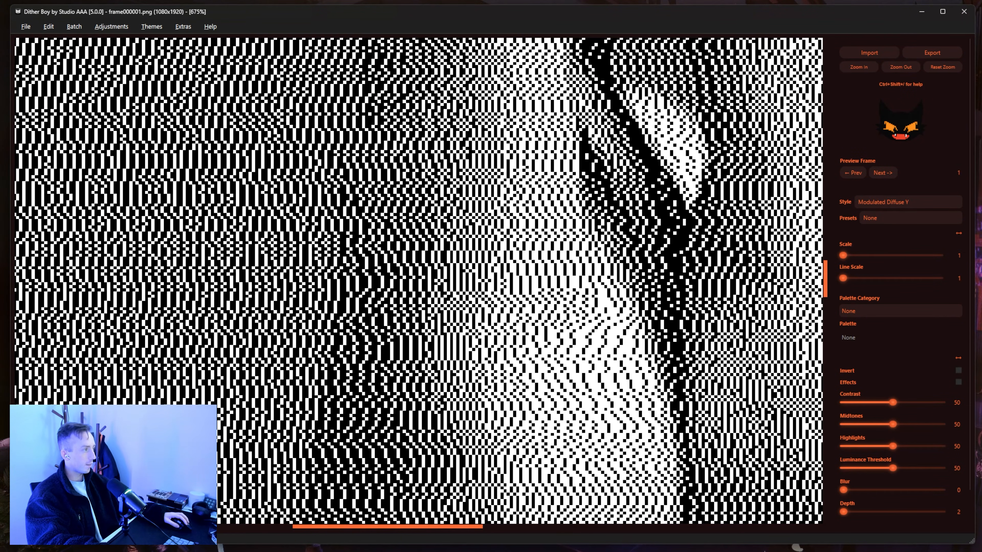
pyautogui.click(906, 69)
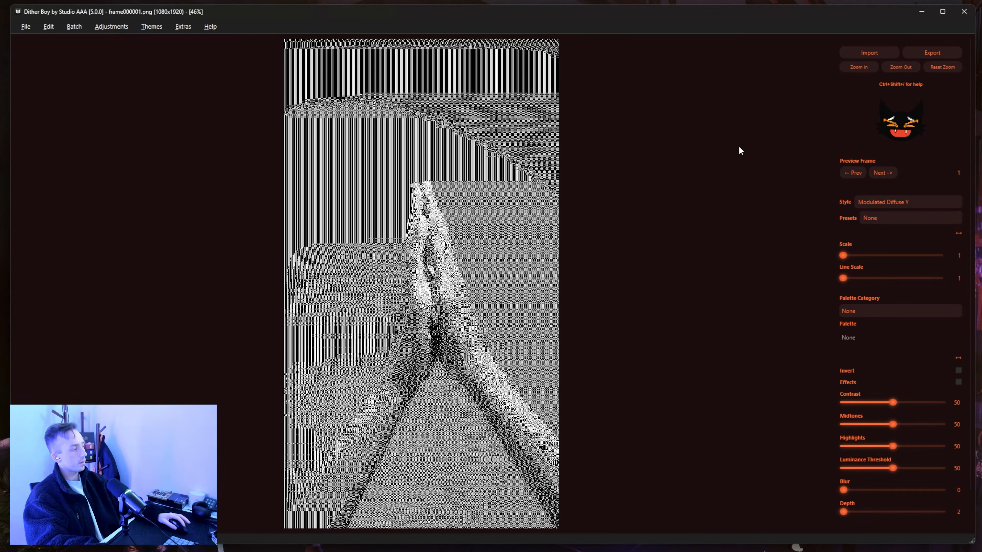
# Set the dither scale to 7 and change the style to Modulated Diffuse X
pyautogui.moveTo(861, 259); pyautogui.dragTo(876, 259)
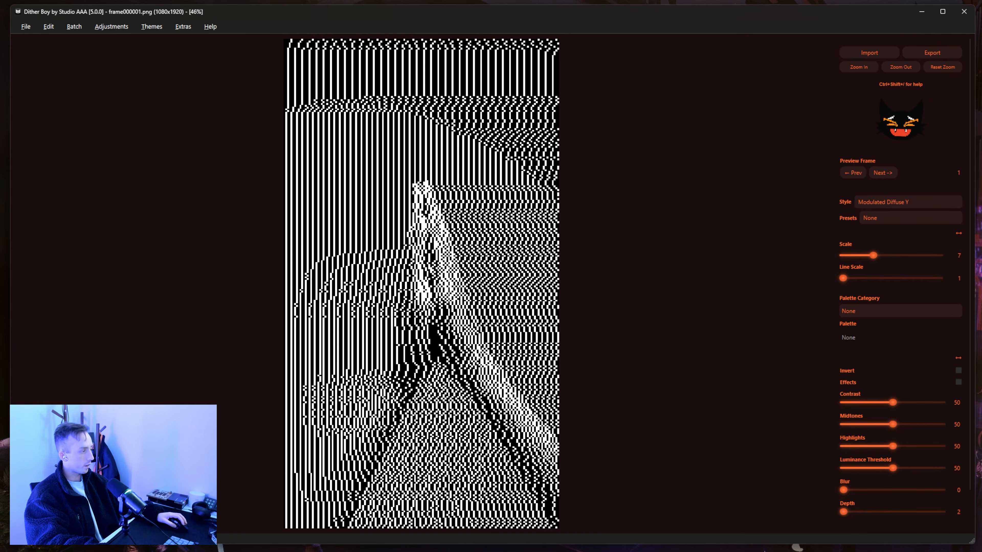
pyautogui.click(890, 202)
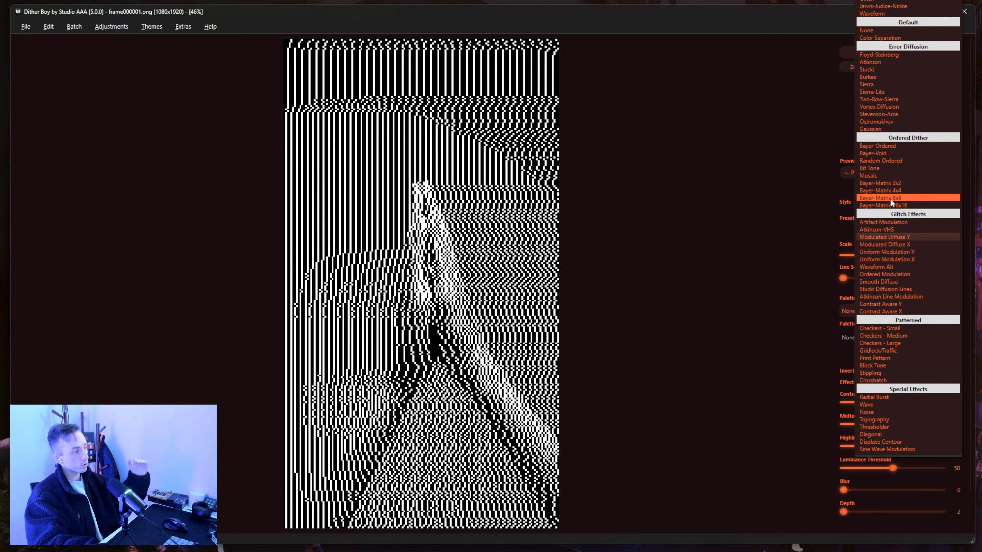
pyautogui.click(895, 246)
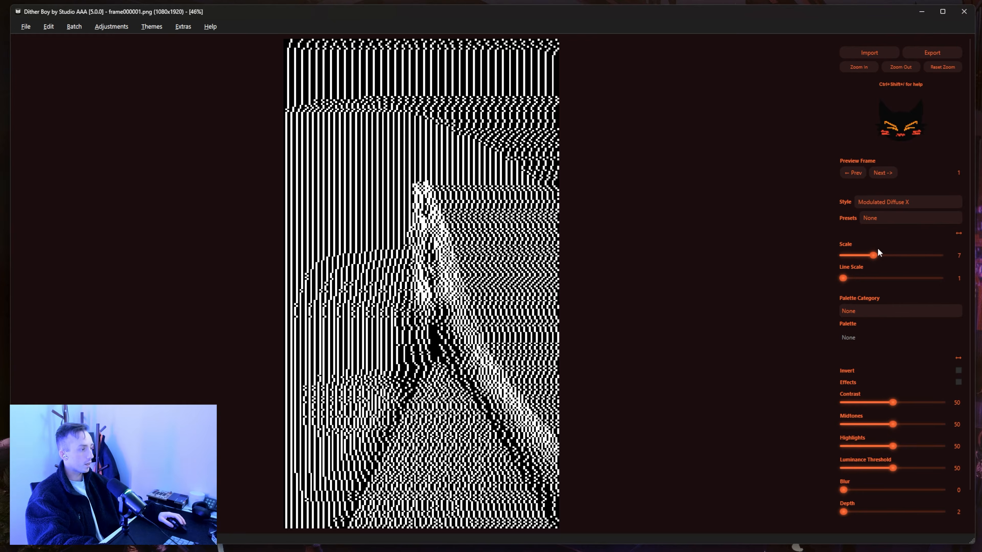
# Switch the dither style to Modulated Diffuse Y and apply the Superblush palette from the Acid Graphics category
pyautogui.click(877, 202)
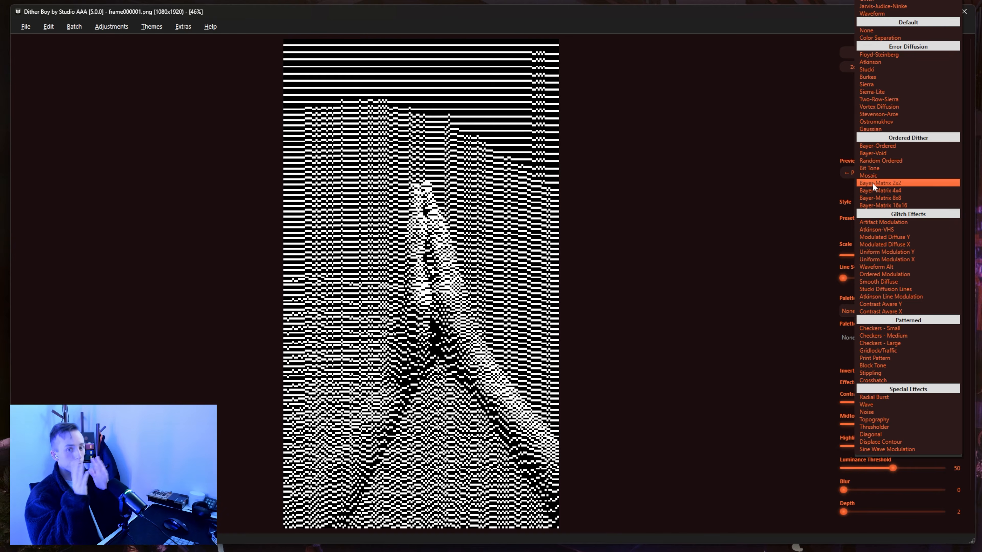
pyautogui.click(906, 236)
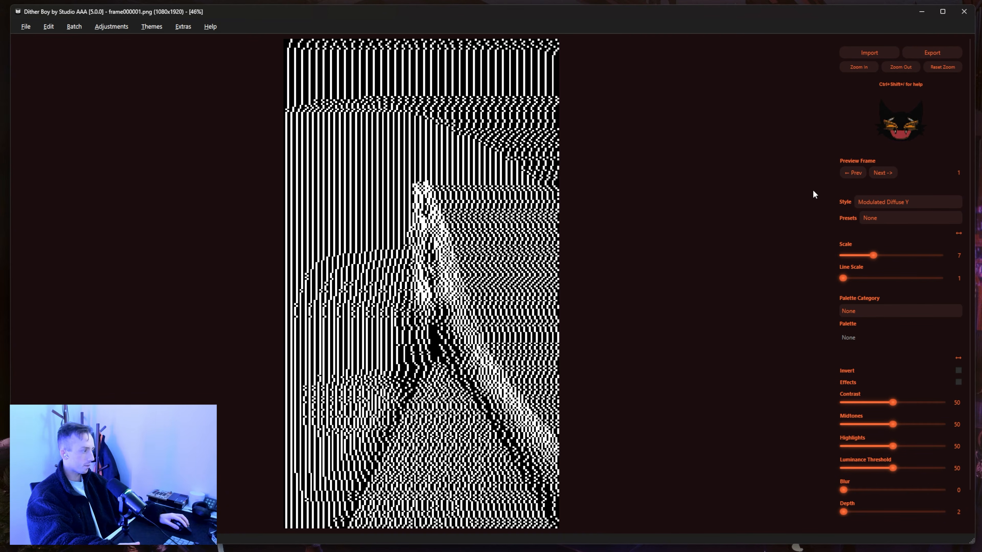
pyautogui.click(868, 309)
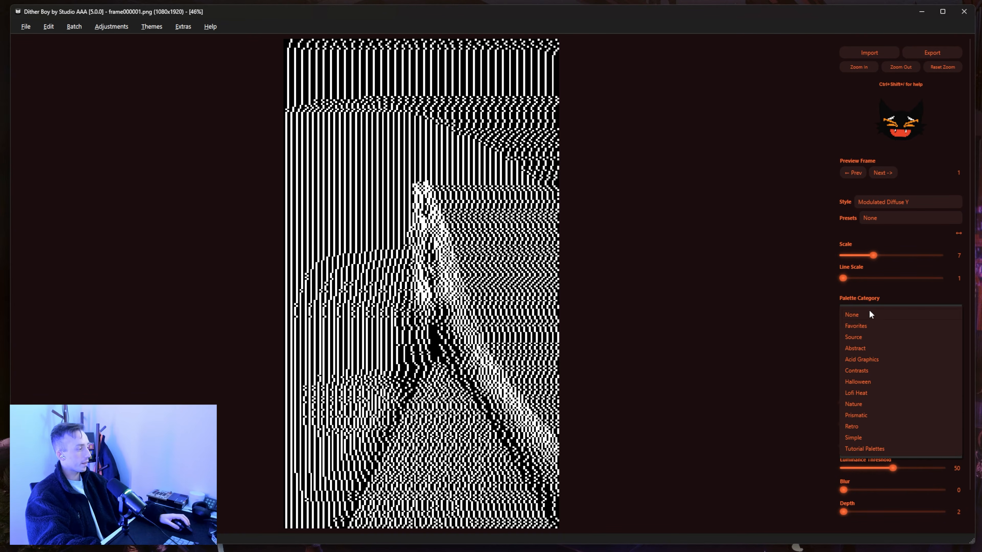
pyautogui.click(868, 340)
pyautogui.click(870, 340)
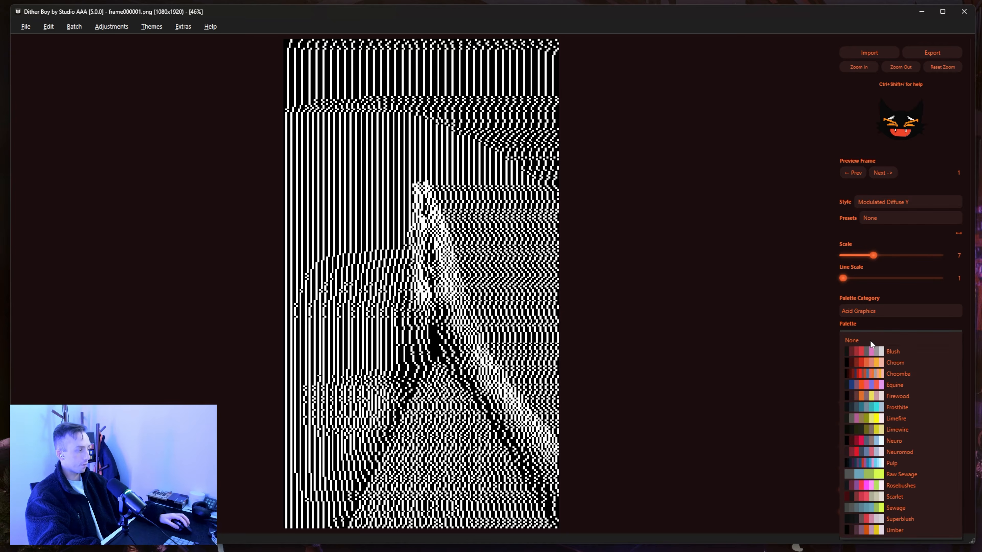
pyautogui.click(886, 519)
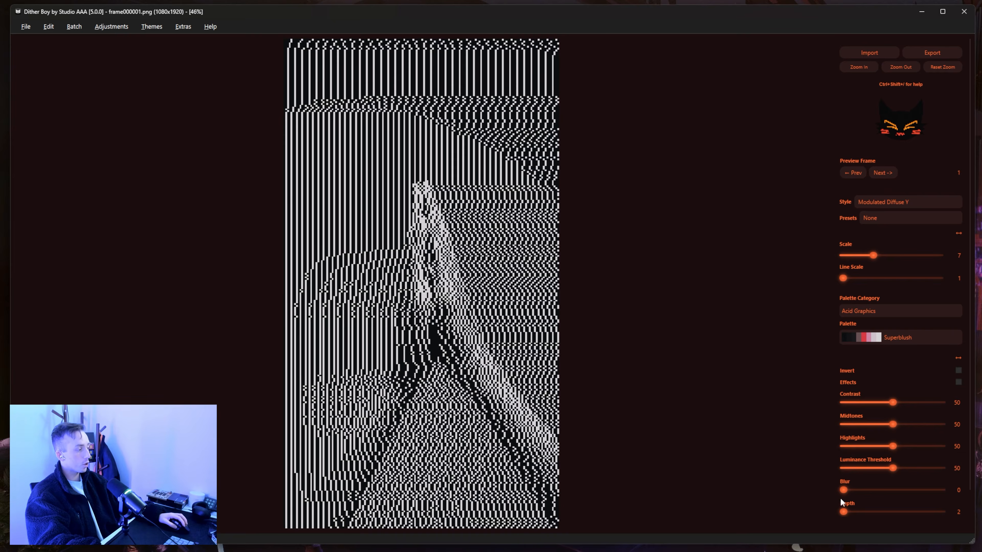
# Set the depth to 4, keeping the Superblush palette and the Modulated Diffuse Y style selected
pyautogui.moveTo(847, 511); pyautogui.dragTo(852, 511)
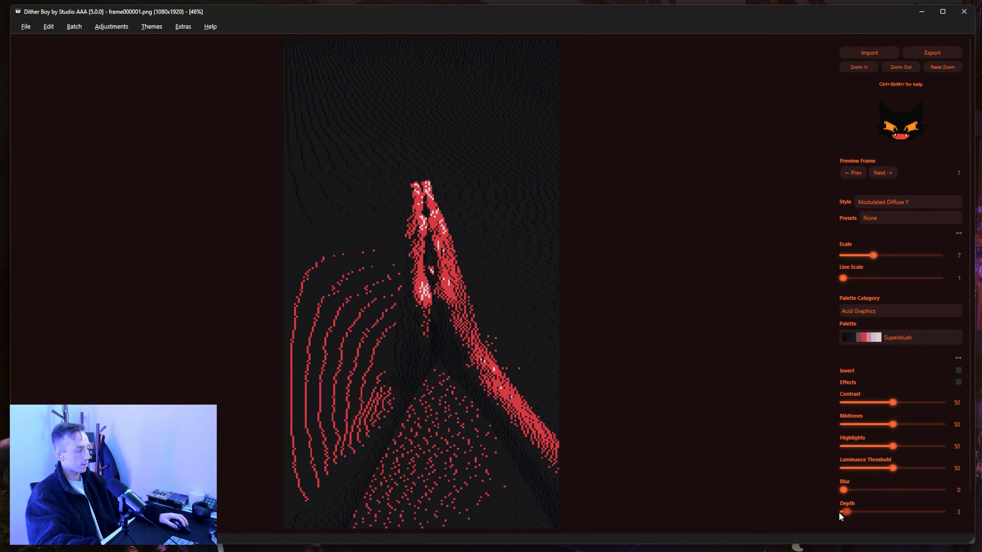
pyautogui.moveTo(838, 512); pyautogui.dragTo(844, 514)
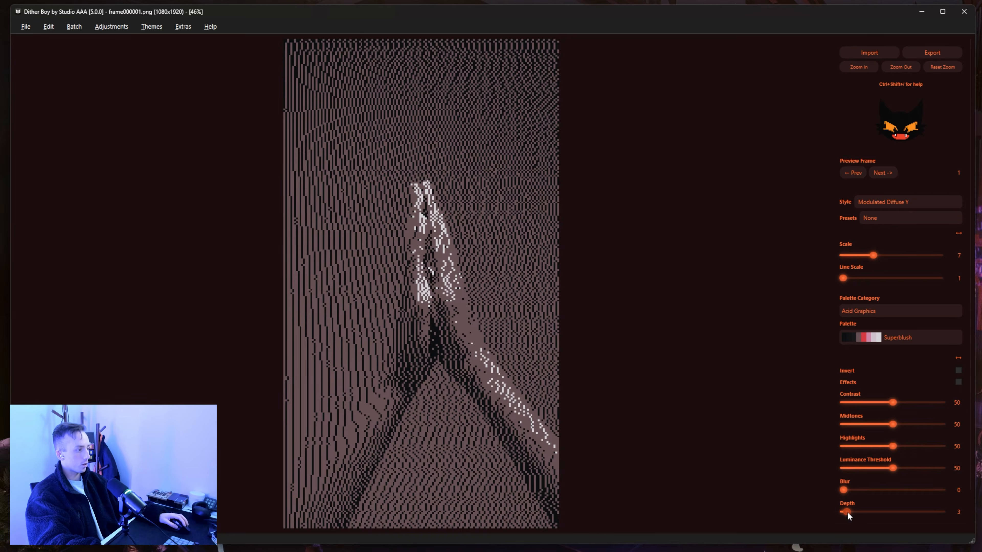
pyautogui.moveTo(854, 512); pyautogui.dragTo(850, 512)
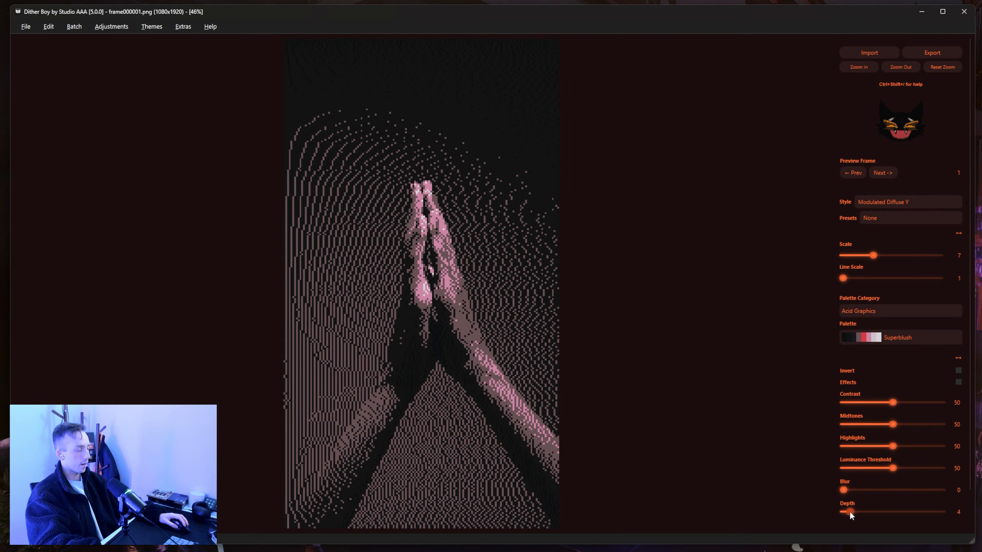
pyautogui.click(864, 339)
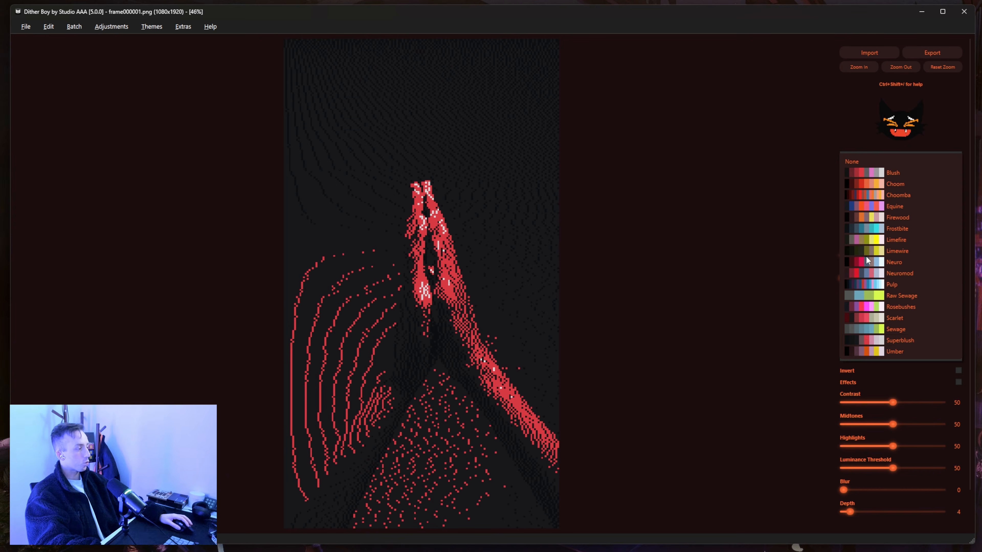
pyautogui.click(880, 341)
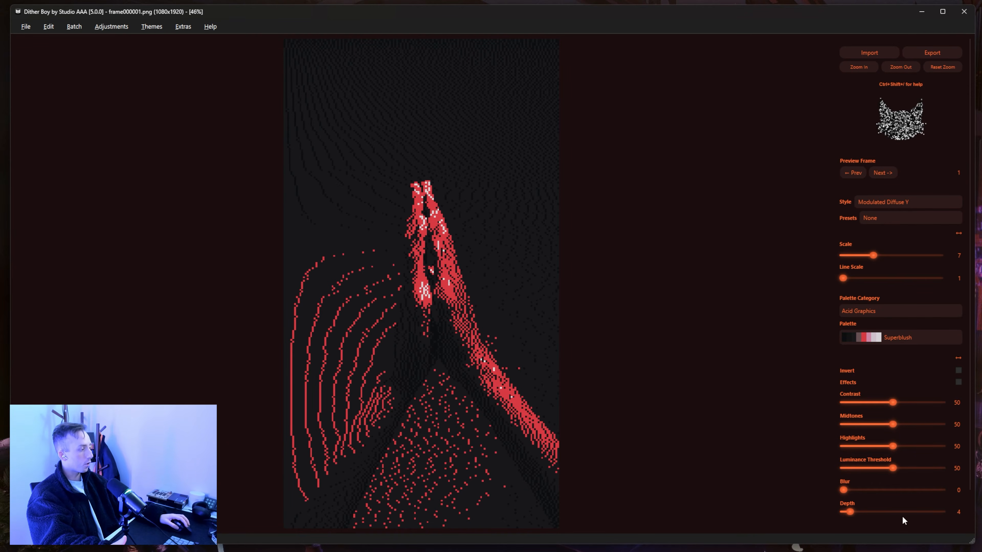
pyautogui.click(898, 199)
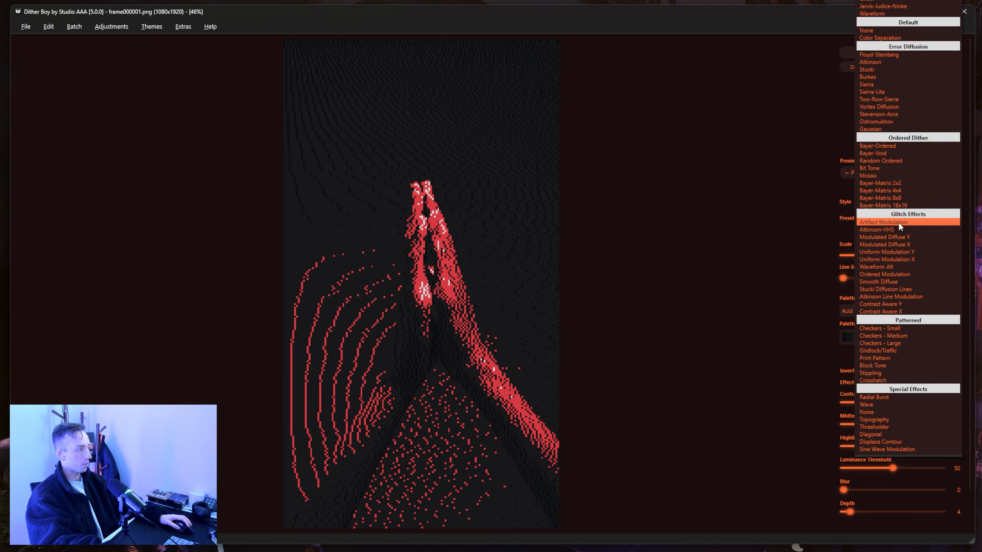
pyautogui.click(884, 237)
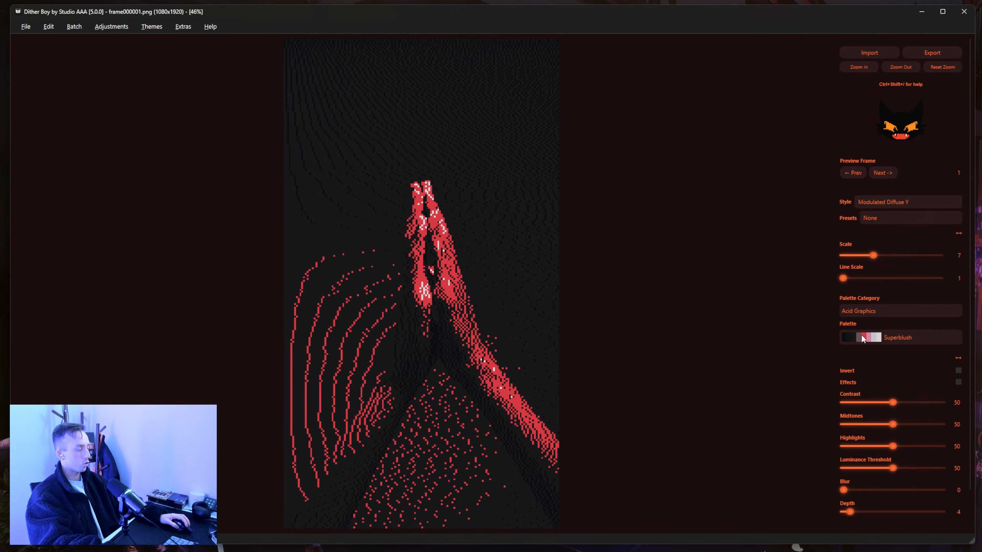
# Try the Crystalline palette from the Abstract category with the depth at 6 and the contrast at 30
pyautogui.click(870, 311)
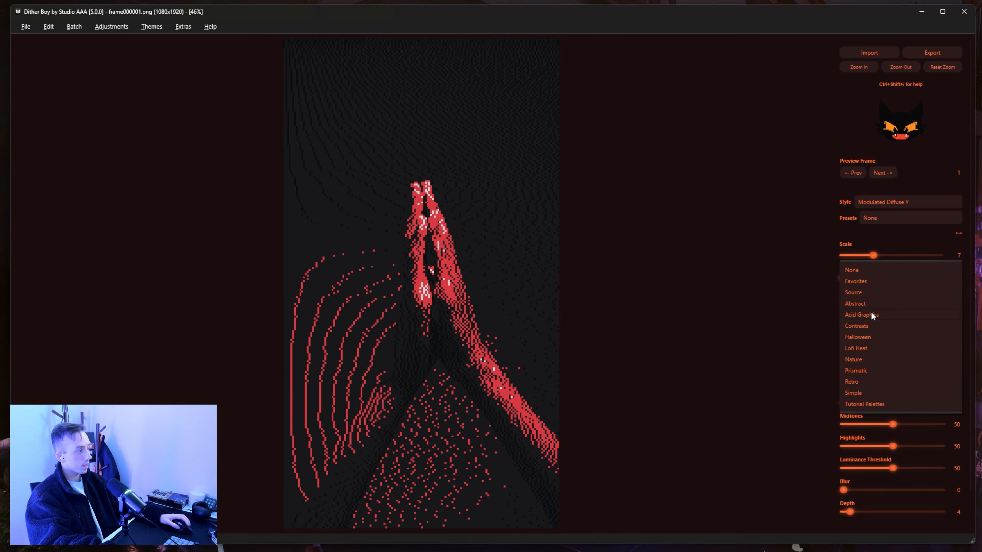
pyautogui.click(882, 332)
pyautogui.click(882, 336)
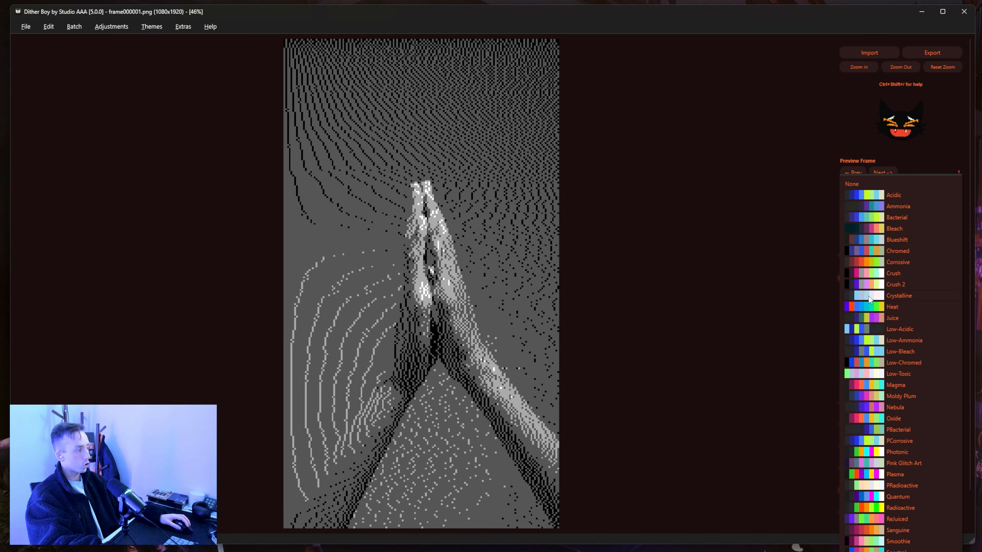
pyautogui.click(866, 296)
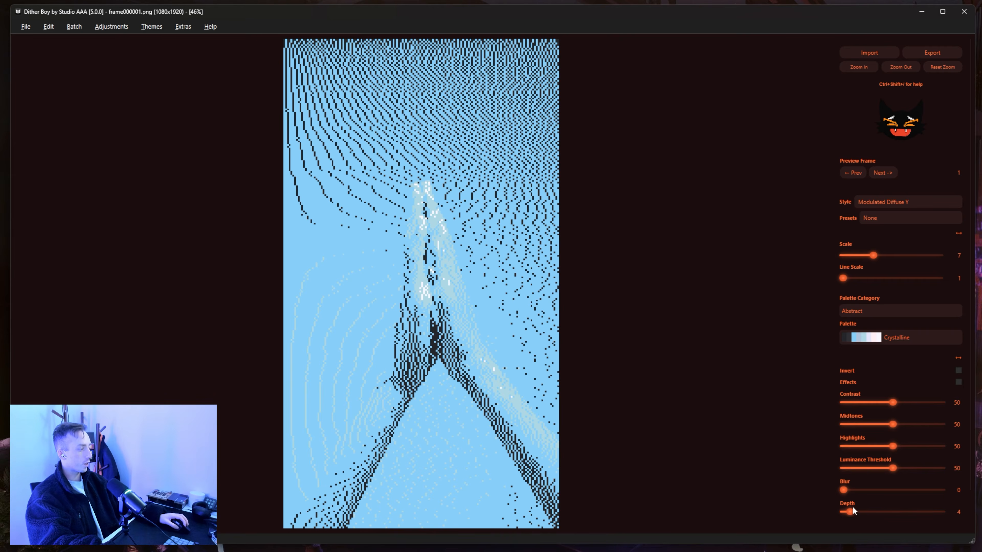
pyautogui.moveTo(845, 511); pyautogui.dragTo(856, 512)
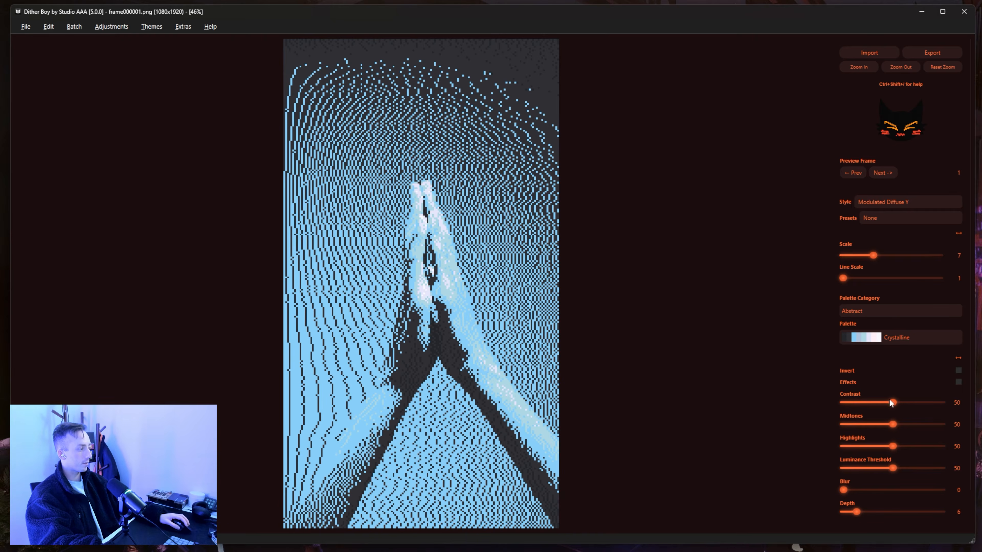
pyautogui.moveTo(888, 403); pyautogui.dragTo(872, 403)
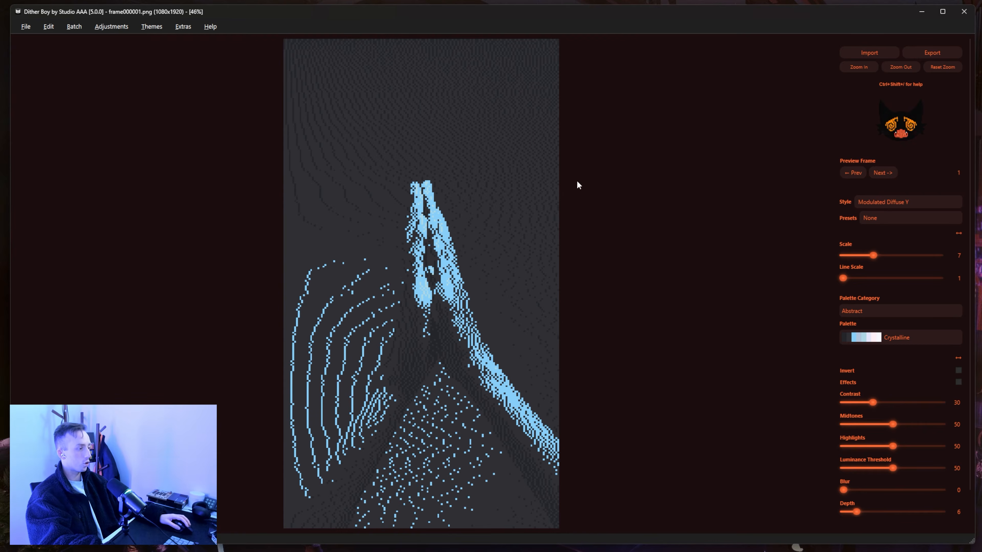
# Restore the Acid Graphics Superblush palette at depth 4 and set contrast to 55, blur to 15 and luminance threshold to 0
pyautogui.click(183, 26)
pyautogui.click(186, 37)
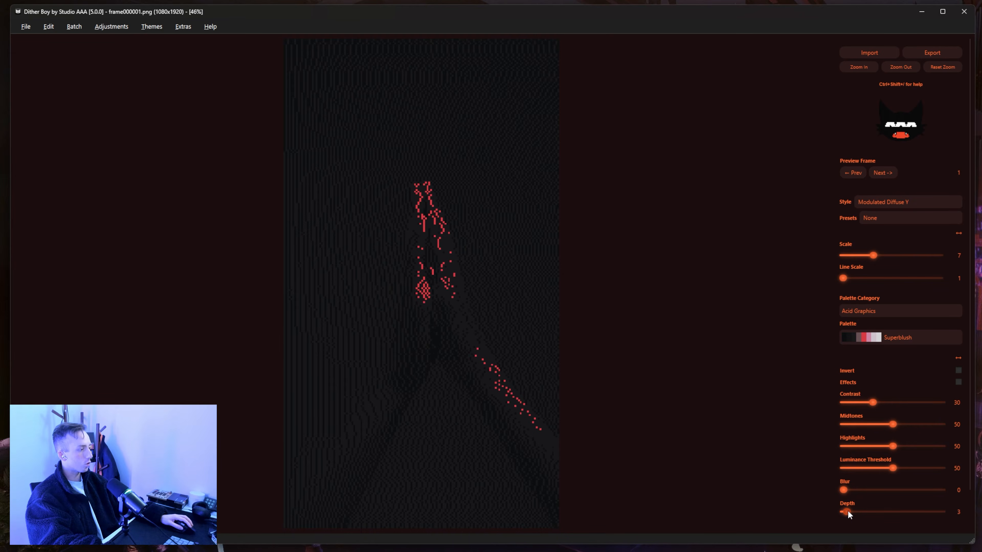
pyautogui.moveTo(873, 402); pyautogui.dragTo(893, 403)
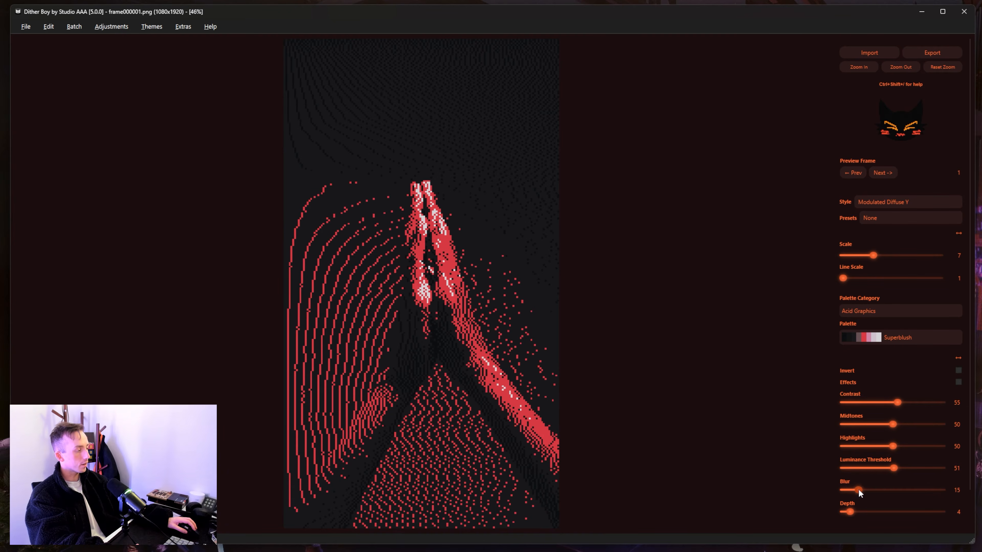
pyautogui.moveTo(858, 493)
pyautogui.mouseDown()
pyautogui.moveTo(849, 490)
pyautogui.moveTo(859, 489)
pyautogui.mouseUp()
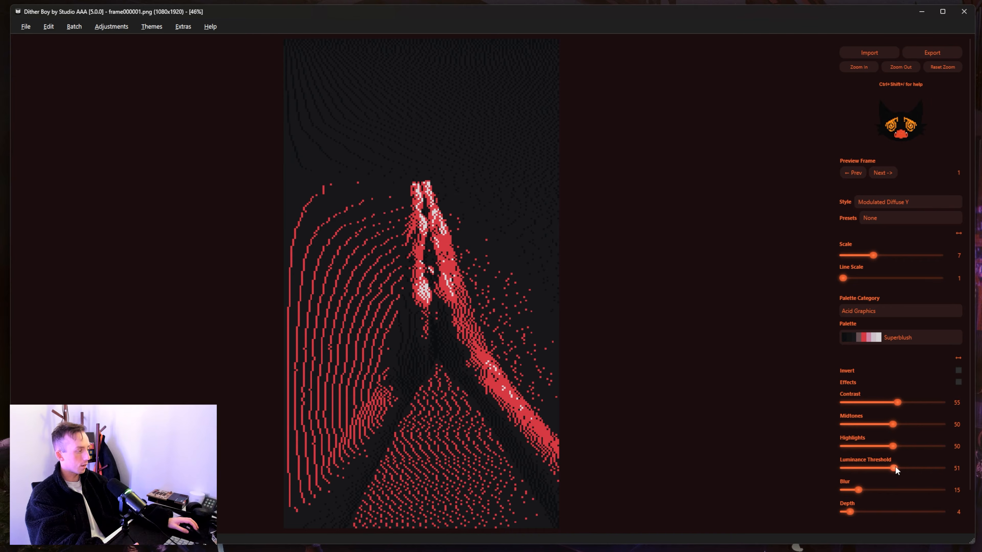
pyautogui.moveTo(856, 467); pyautogui.dragTo(837, 465)
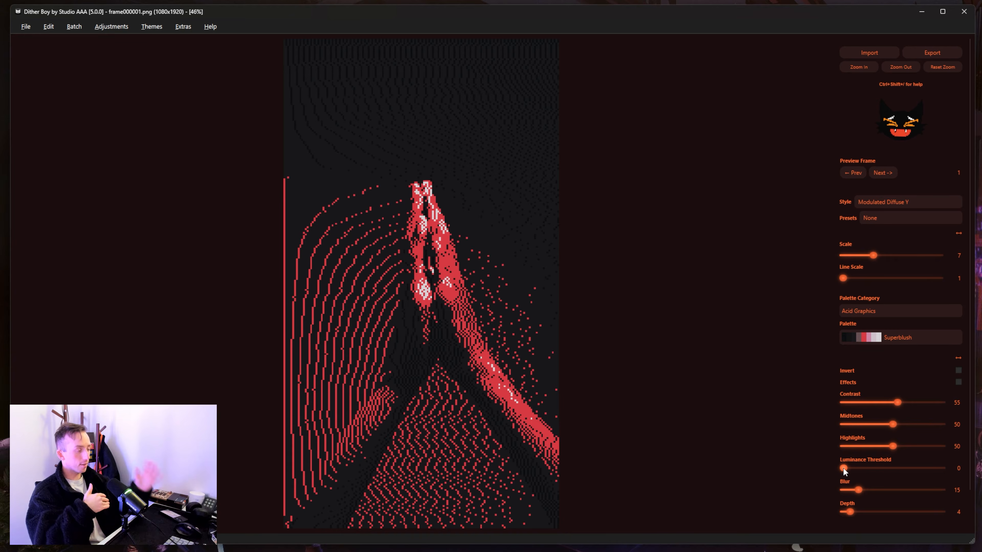
# Examine the red dither lines around the hands and forearms at high magnification, keeping the Modulated Diffuse Y style
pyautogui.click(856, 64)
pyautogui.click(856, 64)
pyautogui.click(856, 64)
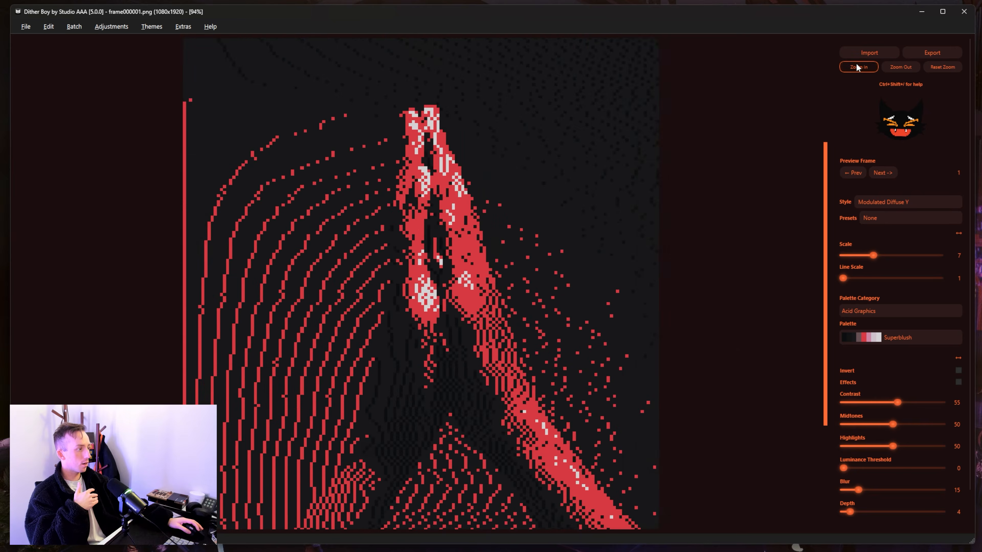
pyautogui.click(856, 64)
pyautogui.click(856, 64)
pyautogui.moveTo(170, 270); pyautogui.dragTo(162, 342)
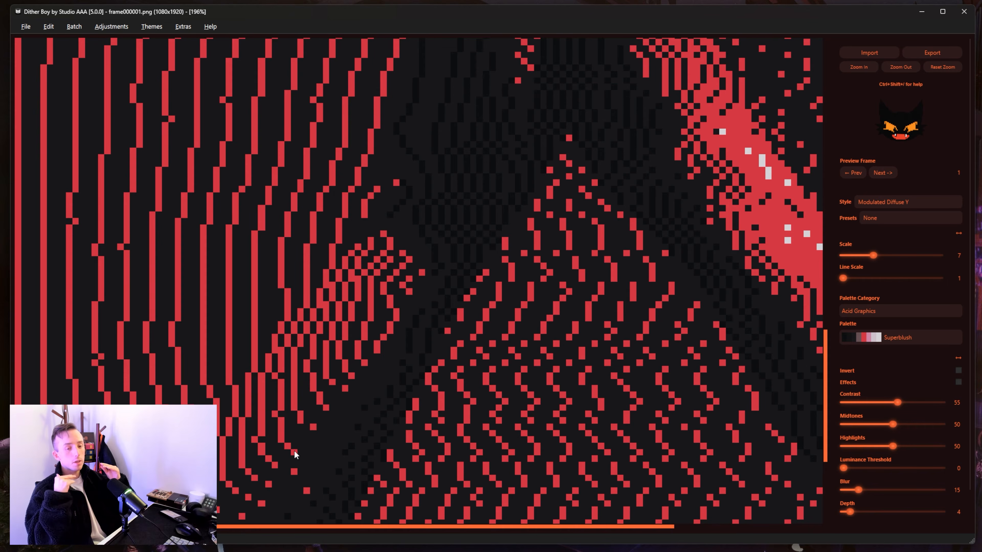
pyautogui.click(909, 203)
pyautogui.click(916, 237)
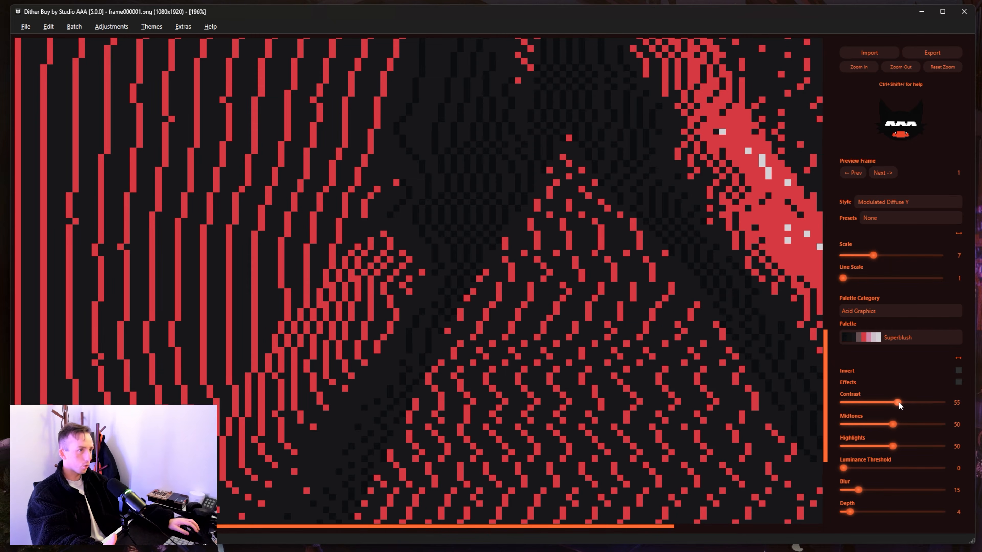
# Set the contrast to 52, the midtones to 60 and the luminance threshold to 50
pyautogui.moveTo(898, 402)
pyautogui.mouseDown()
pyautogui.moveTo(877, 401)
pyautogui.moveTo(905, 402)
pyautogui.mouseUp()
pyautogui.click(899, 67)
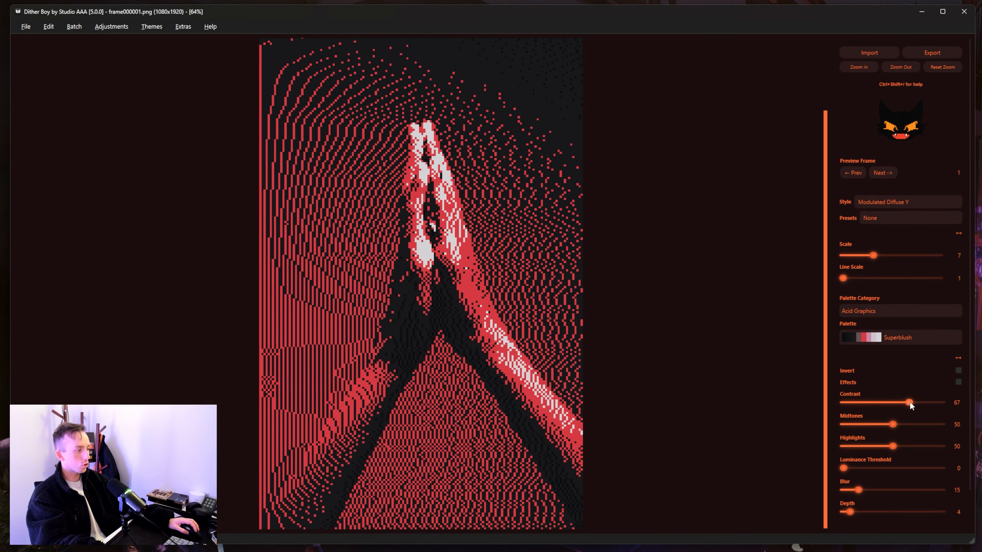
pyautogui.moveTo(908, 402); pyautogui.dragTo(900, 402)
pyautogui.moveTo(892, 424); pyautogui.dragTo(907, 427)
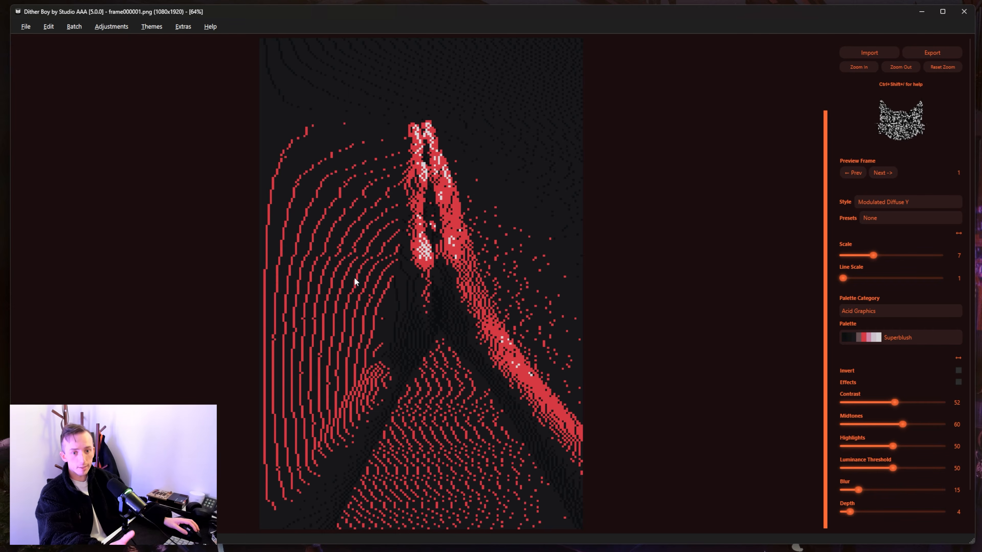
# Check the adjusted dither pattern up close, and enable effects with an Epsilon Glow on the hands
pyautogui.click(859, 67)
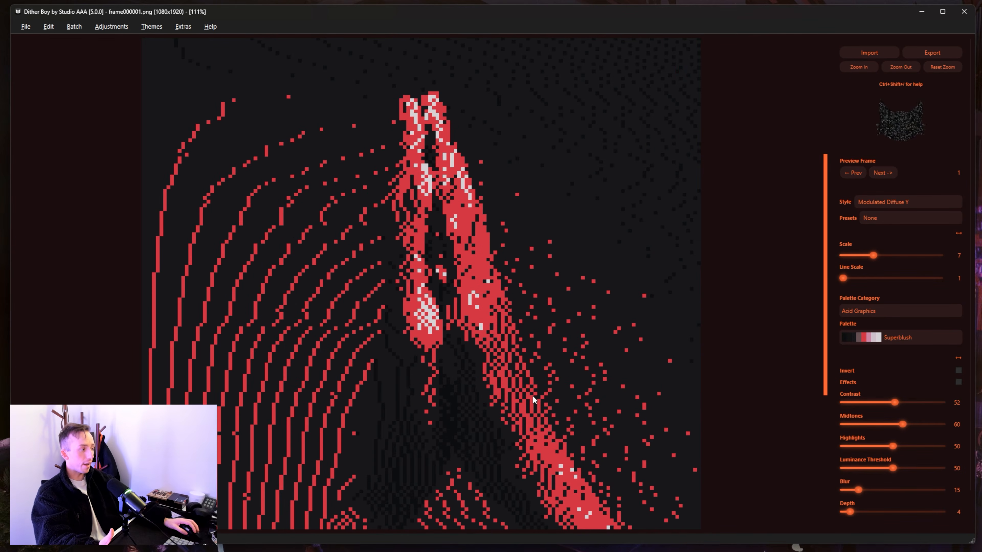
pyautogui.moveTo(532, 393); pyautogui.dragTo(538, 360)
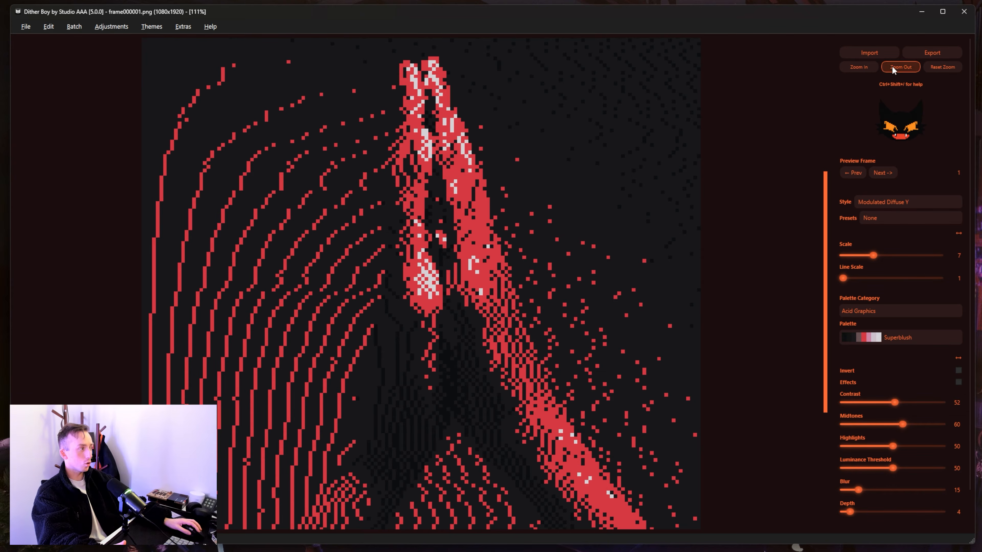
pyautogui.click(900, 67)
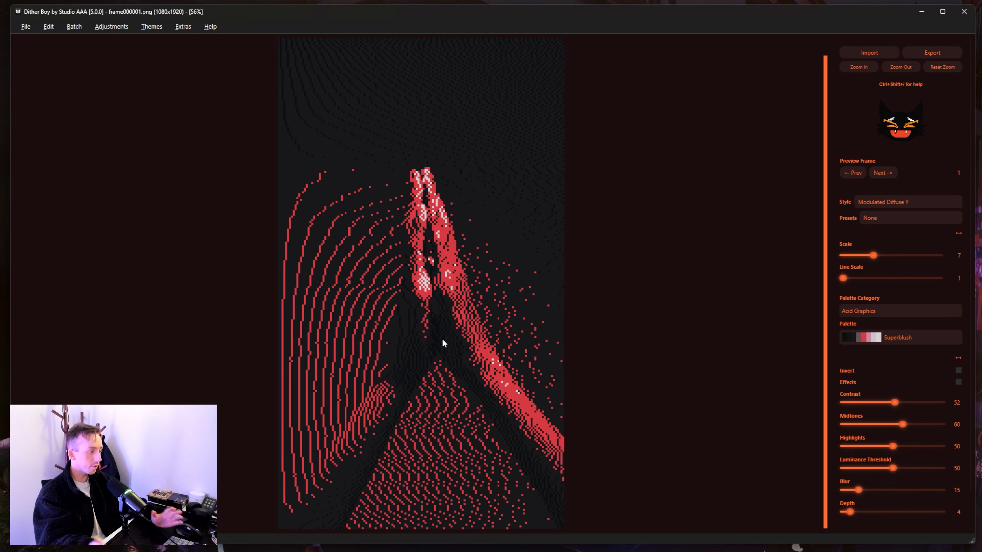
pyautogui.click(957, 382)
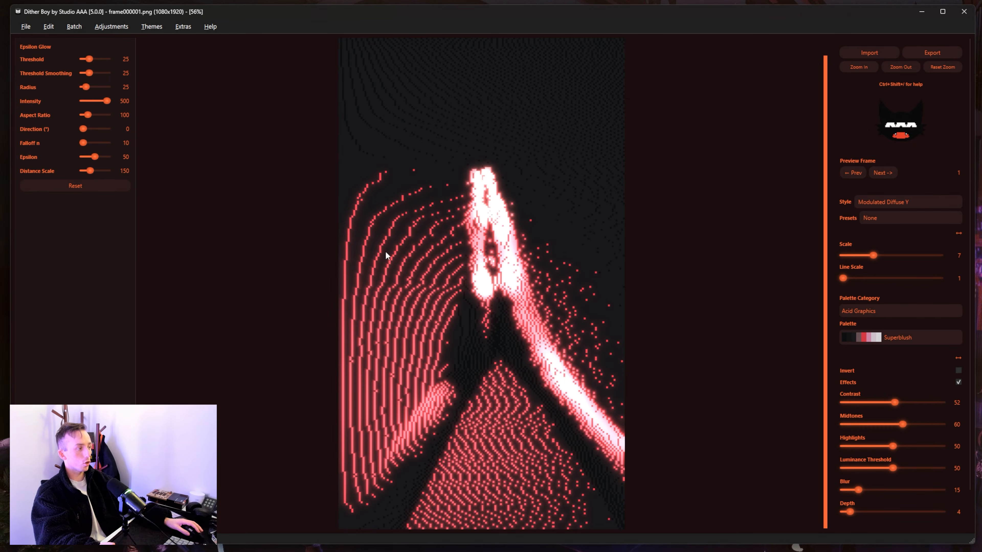
# Set the Epsilon Glow threshold to 37 while checking the glow on the hands up close
pyautogui.scroll(4, 407, 255)
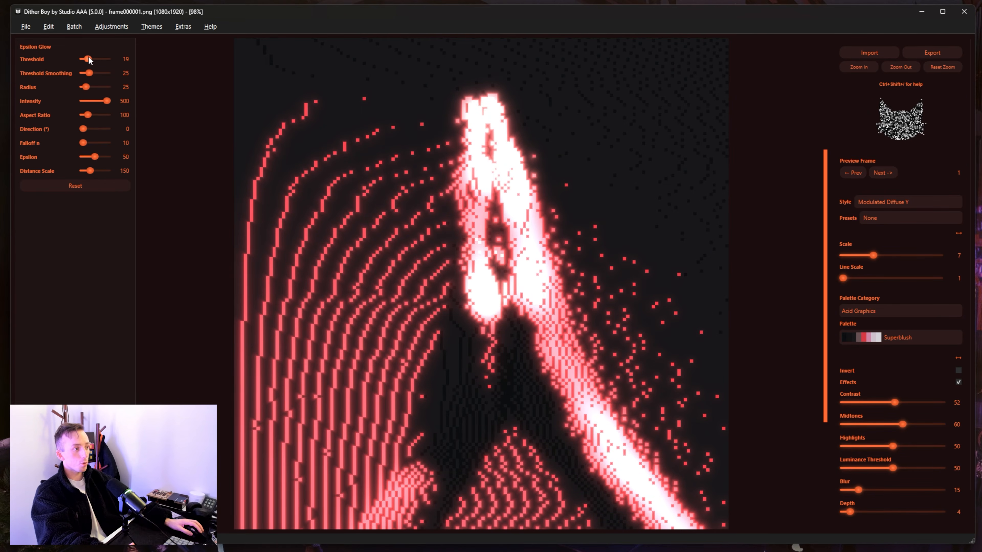
pyautogui.scroll(-5, 88, 59)
pyautogui.scroll(7, 89, 58)
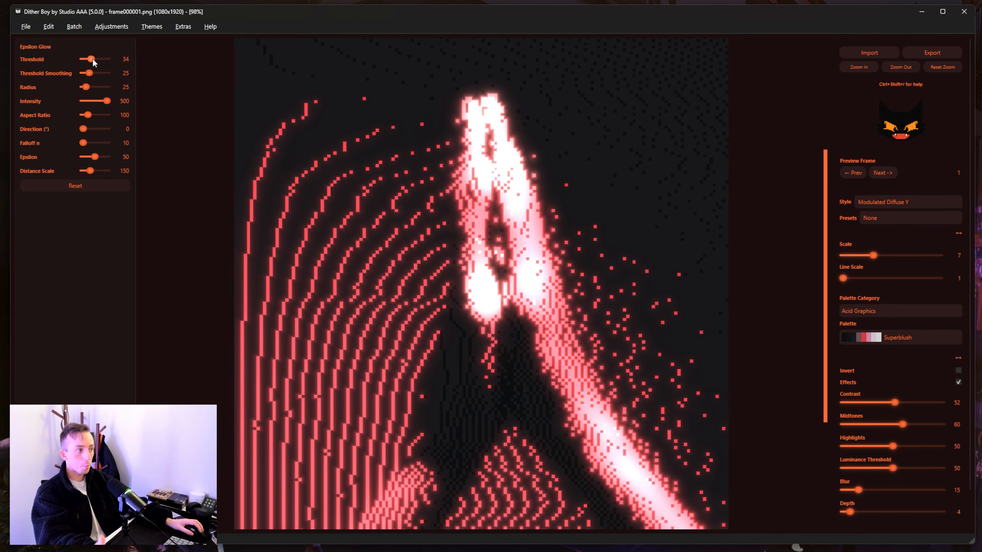
pyautogui.scroll(4, 93, 59)
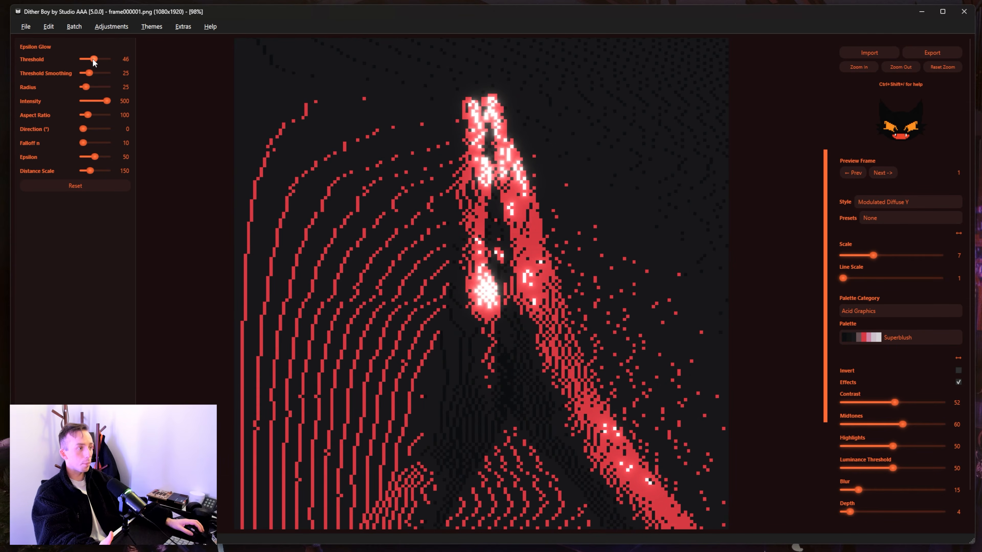
pyautogui.scroll(-2, 93, 59)
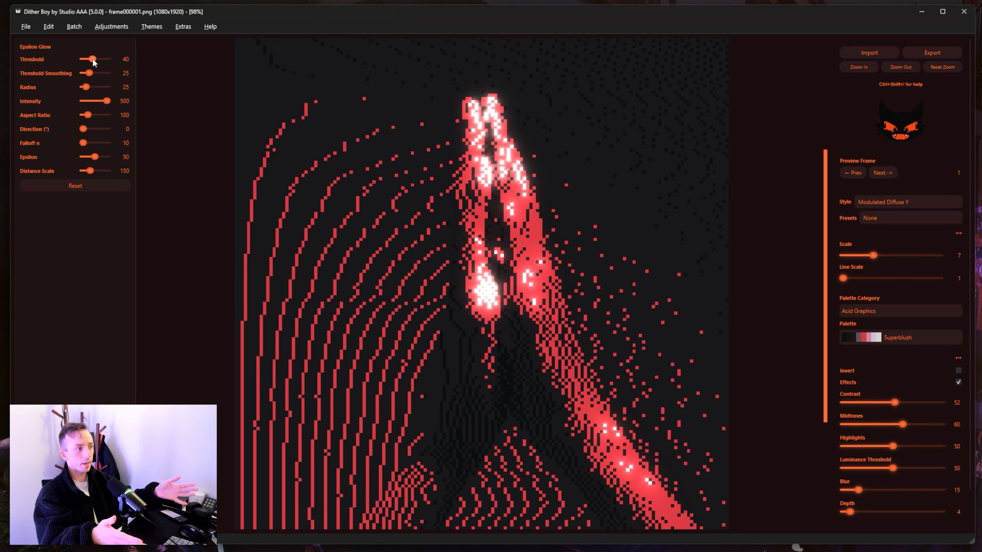
pyautogui.scroll(-1, 93, 59)
pyautogui.scroll(-4, 445, 188)
pyautogui.scroll(3, 445, 187)
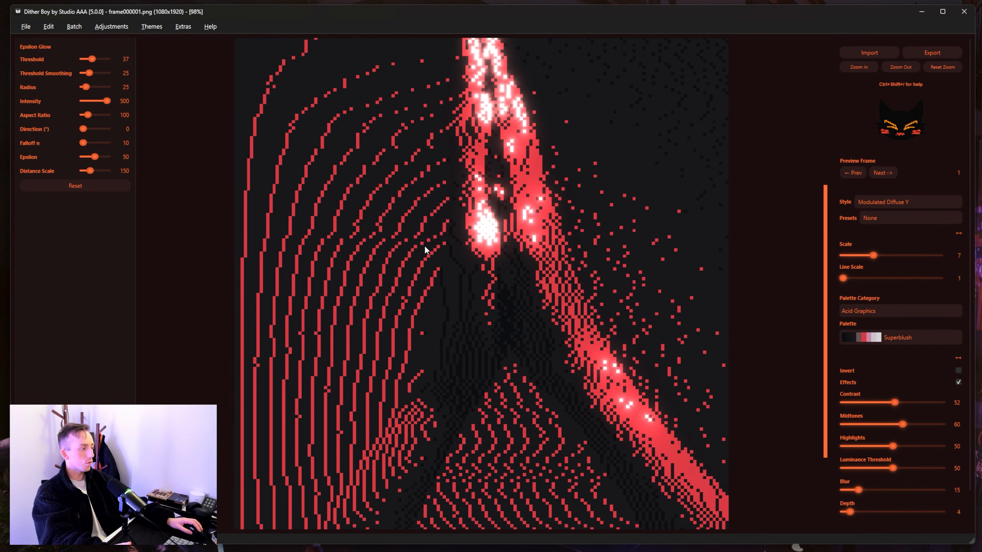
# Try a line scale of 10 on the glowing dither pattern
pyautogui.moveTo(399, 153)
pyautogui.mouseDown()
pyautogui.moveTo(396, 416)
pyautogui.moveTo(399, 170)
pyautogui.mouseUp()
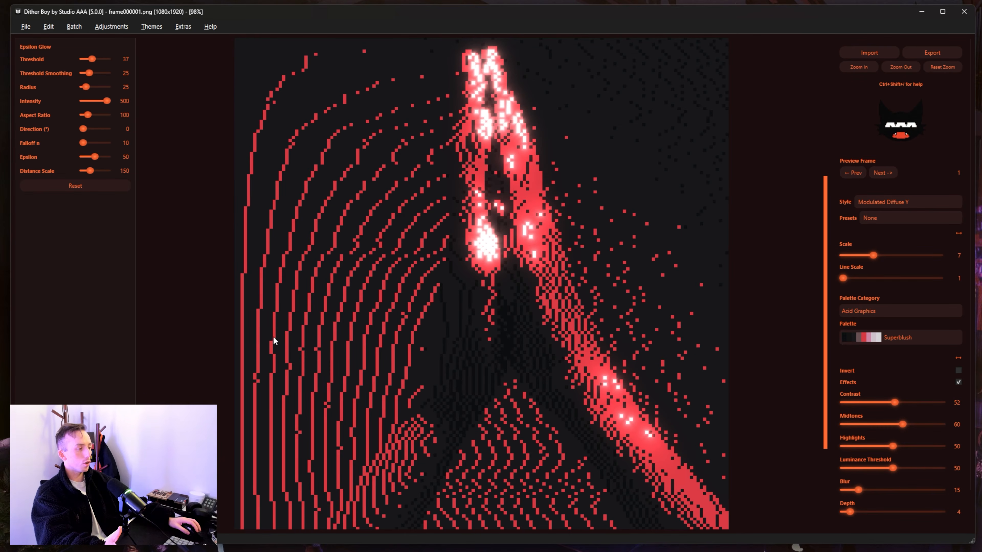
pyautogui.scroll(-3, 274, 340)
pyautogui.moveTo(858, 443); pyautogui.dragTo(890, 282)
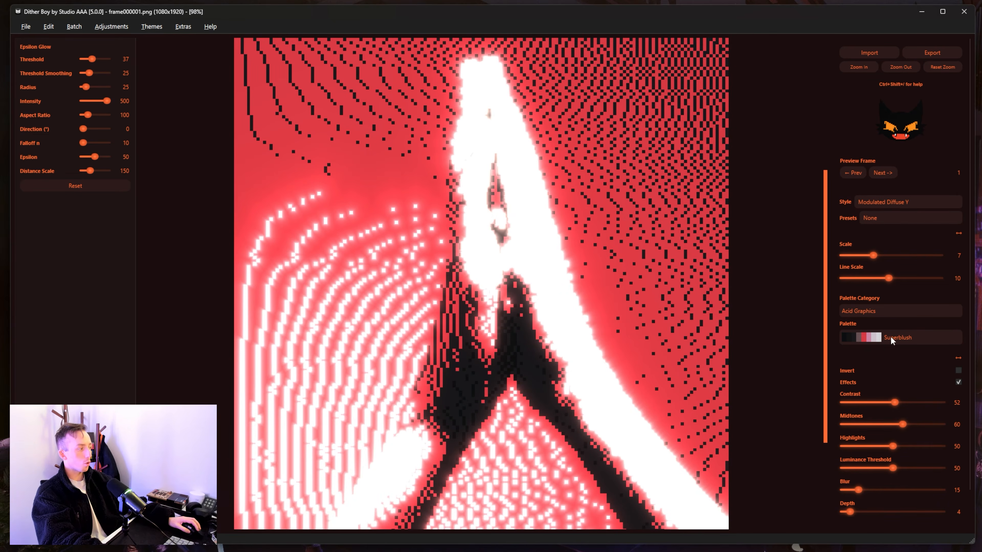
pyautogui.scroll(-3, 769, 275)
pyautogui.scroll(2, 769, 276)
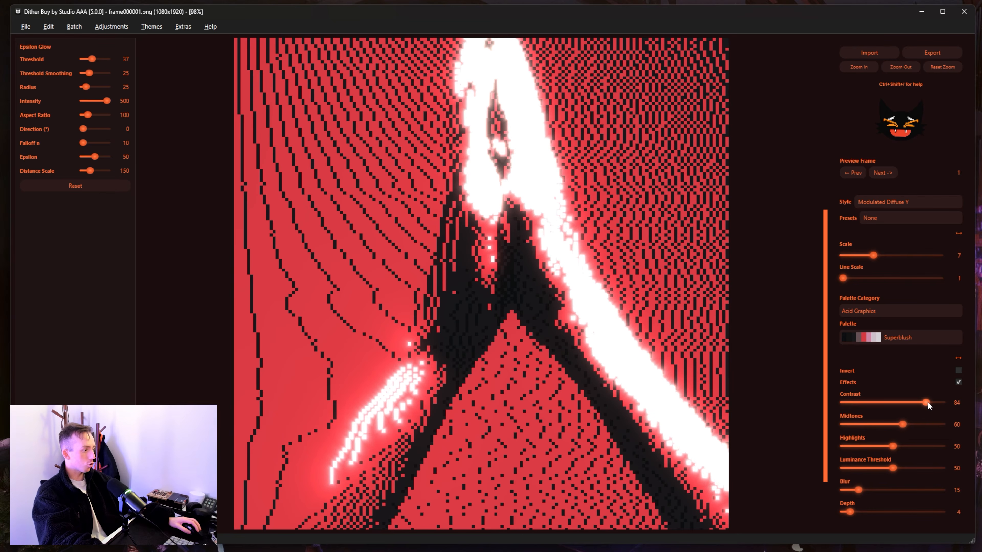
# Reset the contrast to 50 and check the dither pattern around the fingertips
pyautogui.moveTo(656, 149); pyautogui.dragTo(661, 120)
pyautogui.doubleClick(925, 403)
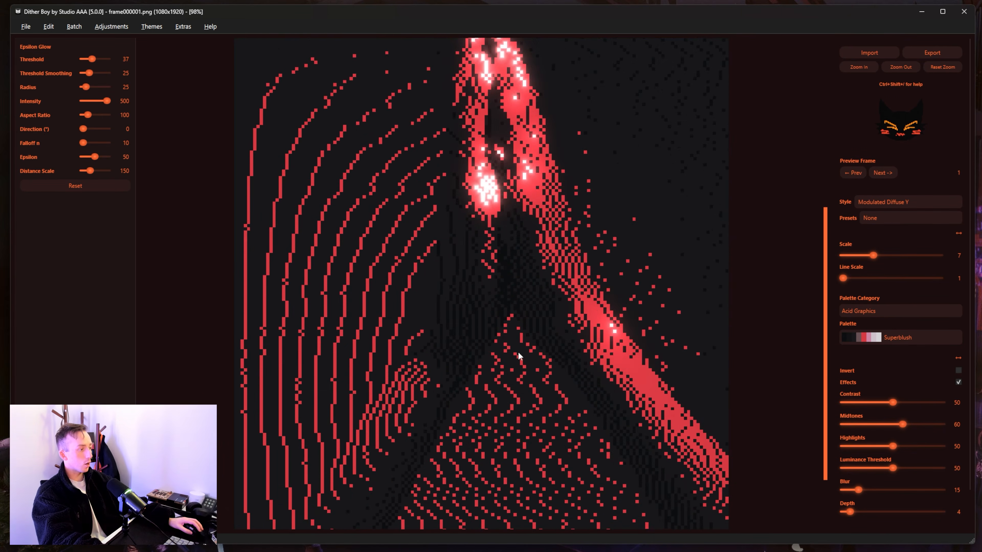
pyautogui.moveTo(577, 214); pyautogui.dragTo(574, 324)
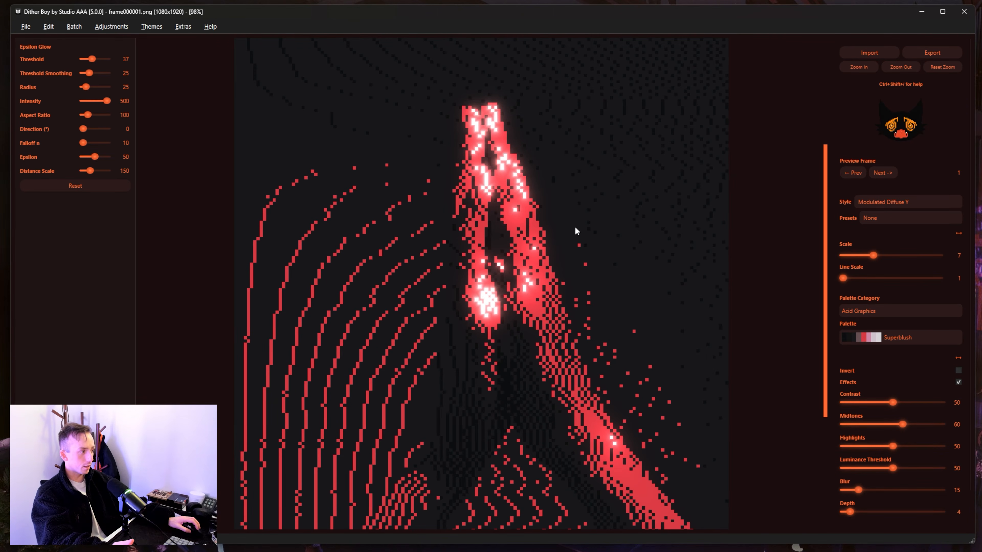
# Set the Epsilon Glow threshold to 22, the threshold smoothing to 86 and the radius to 21
pyautogui.moveTo(92, 58); pyautogui.dragTo(88, 59)
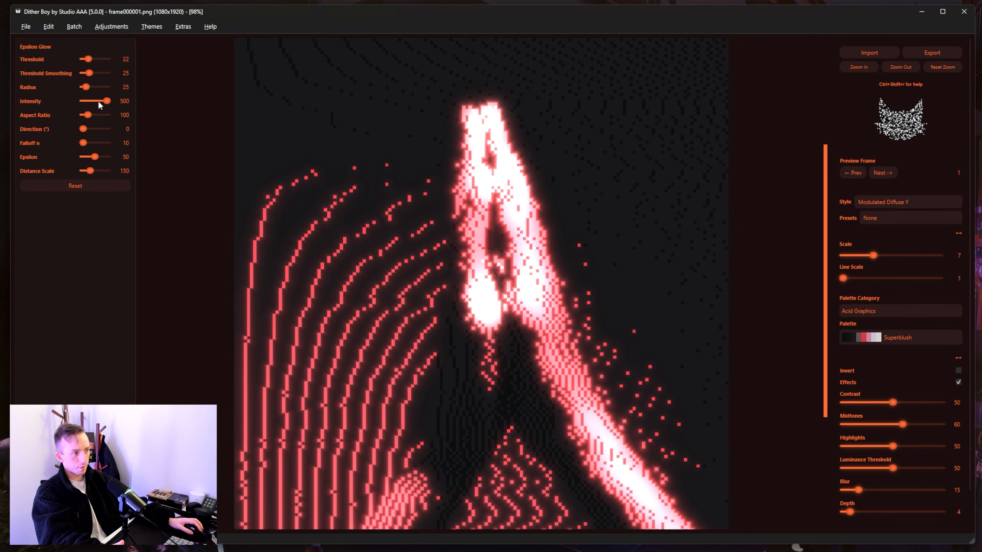
pyautogui.moveTo(89, 73); pyautogui.dragTo(104, 76)
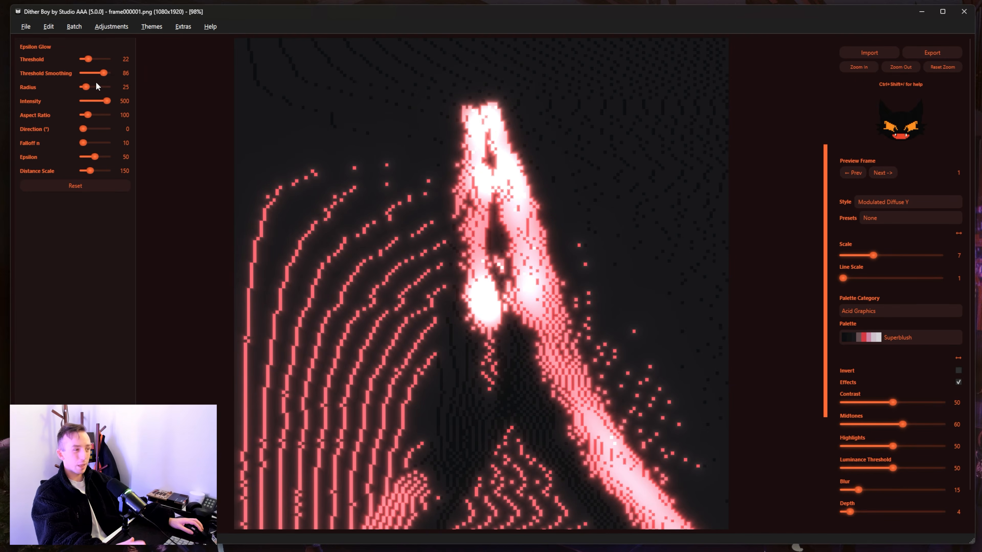
pyautogui.scroll(-5, 518, 115)
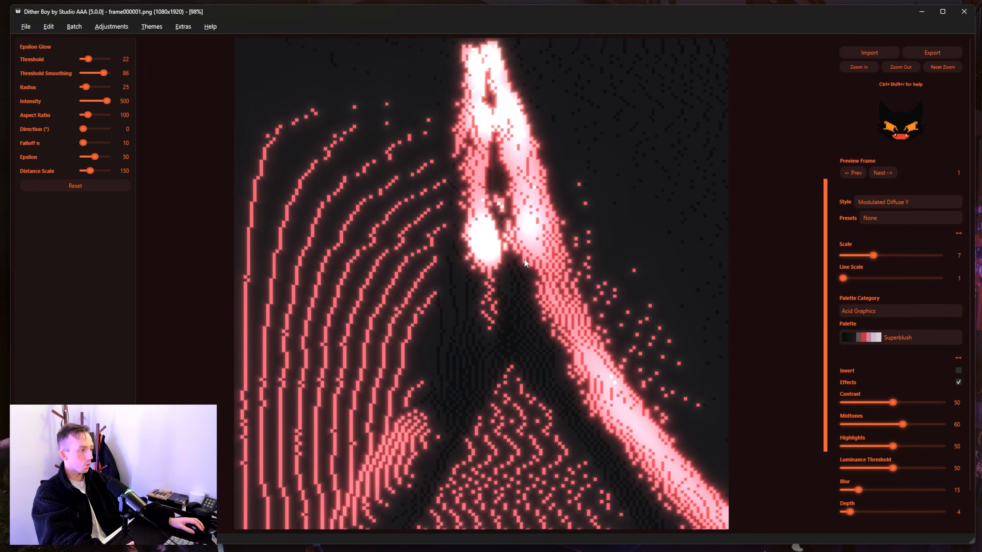
pyautogui.scroll(5, 518, 114)
pyautogui.moveTo(107, 101); pyautogui.dragTo(85, 89)
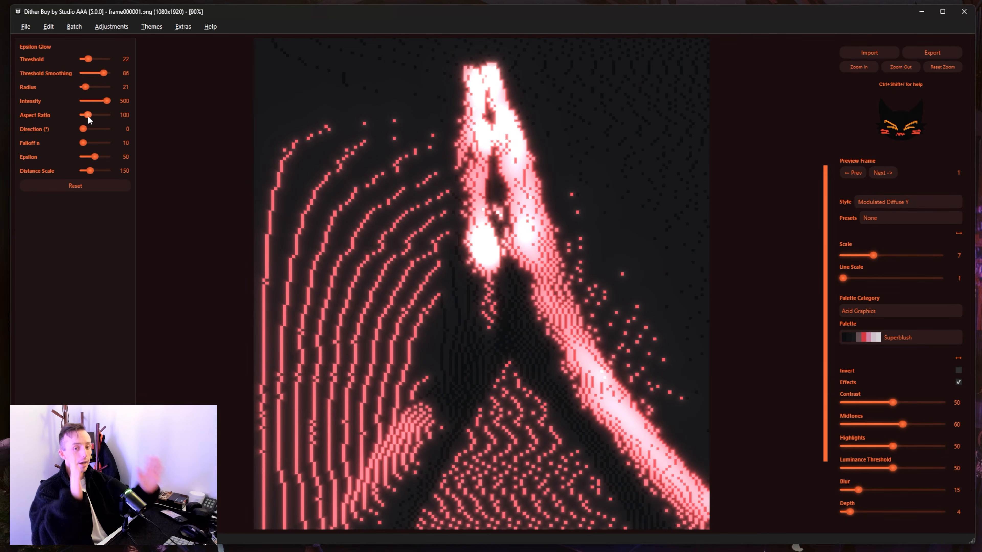
# Set the glow's aspect ratio to 400, direction to 88°, epsilon to 100 and distance scale to 60, checking the full frame
pyautogui.moveTo(89, 115)
pyautogui.mouseDown()
pyautogui.moveTo(107, 114)
pyautogui.moveTo(84, 131)
pyautogui.moveTo(97, 133)
pyautogui.mouseUp()
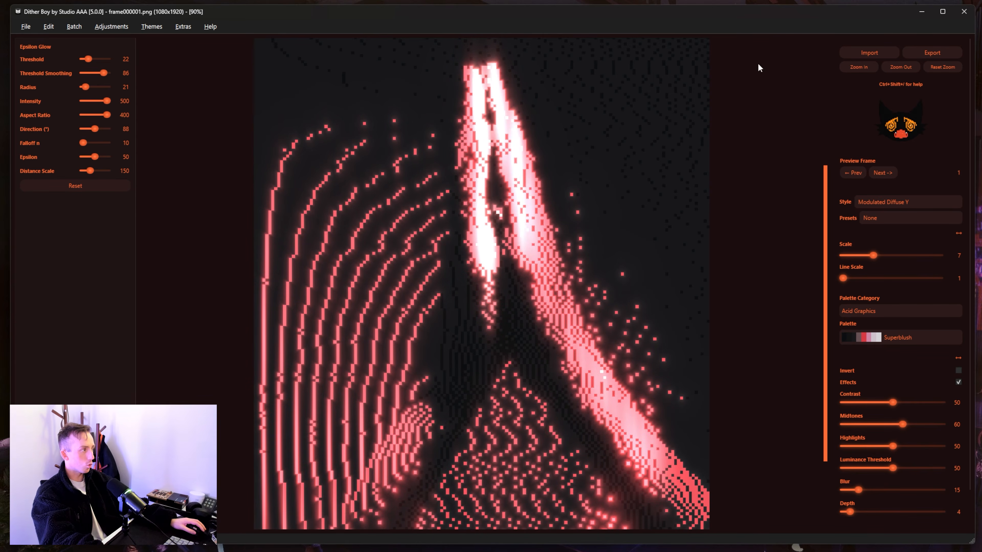
pyautogui.click(909, 68)
pyautogui.click(909, 69)
pyautogui.moveTo(94, 157)
pyautogui.mouseDown()
pyautogui.moveTo(124, 158)
pyautogui.moveTo(87, 172)
pyautogui.mouseUp()
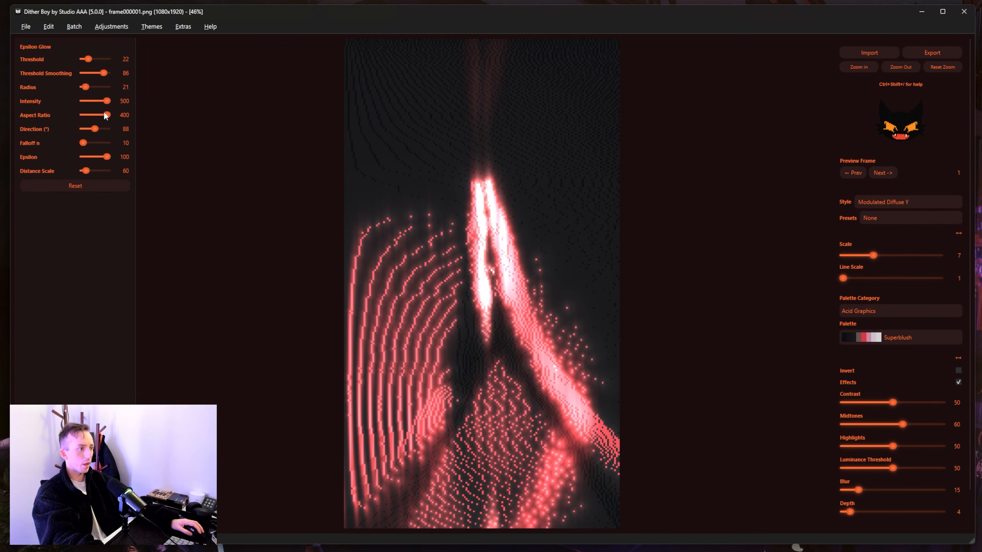
# Set the Epsilon Glow aspect ratio to 165 and the threshold smoothing to 53
pyautogui.moveTo(104, 116); pyautogui.dragTo(105, 116)
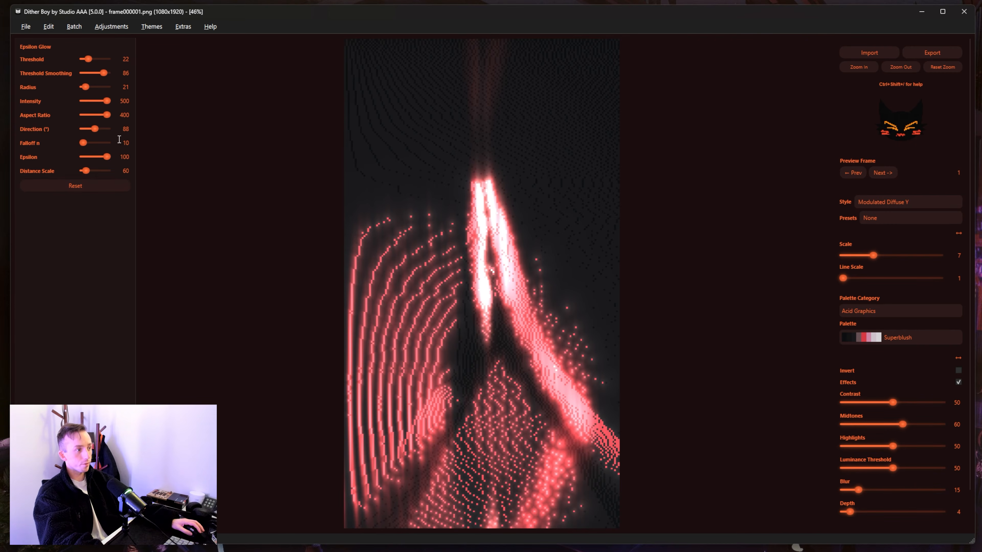
pyautogui.moveTo(106, 115); pyautogui.dragTo(92, 115)
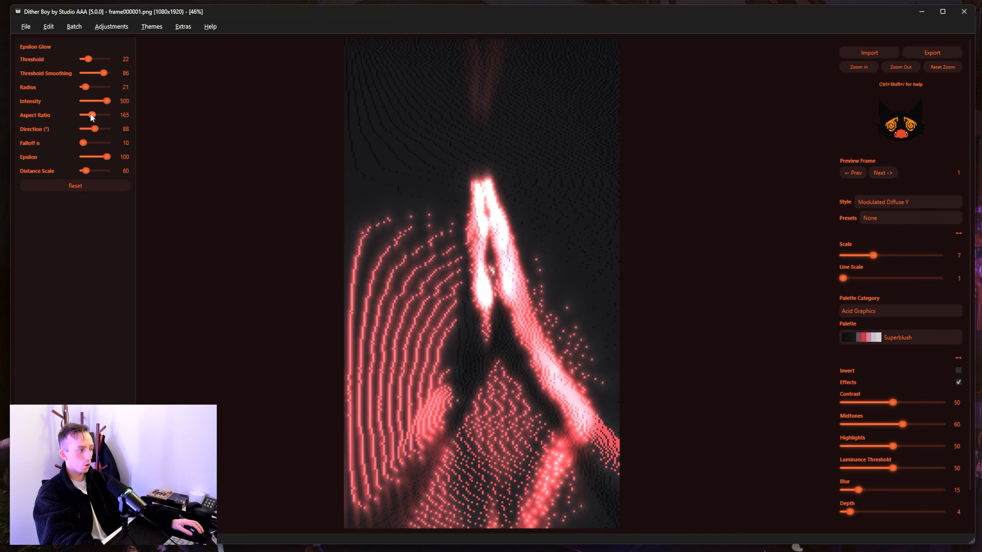
pyautogui.moveTo(105, 73); pyautogui.dragTo(95, 74)
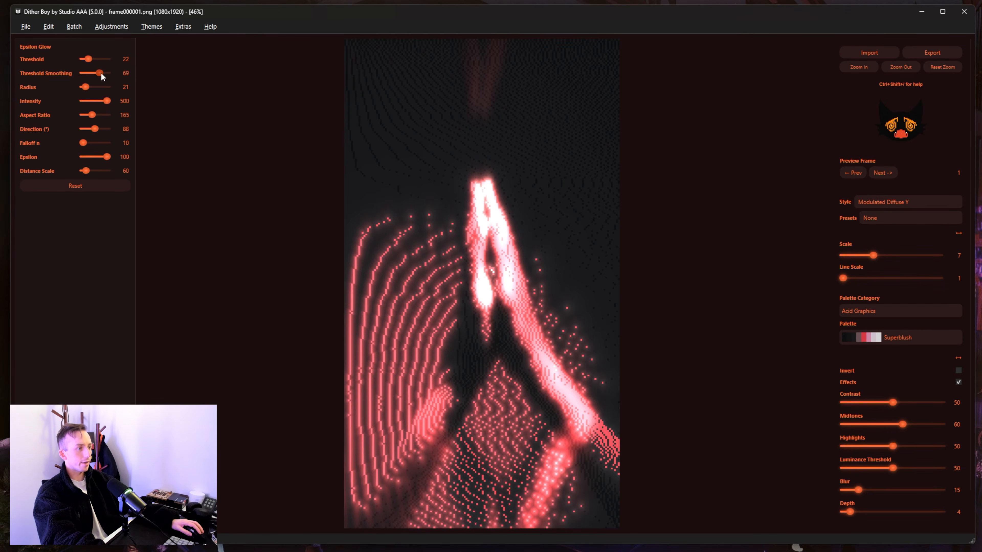
# Export the dithered hands video with the Epsilon Glow applied
pyautogui.click(26, 27)
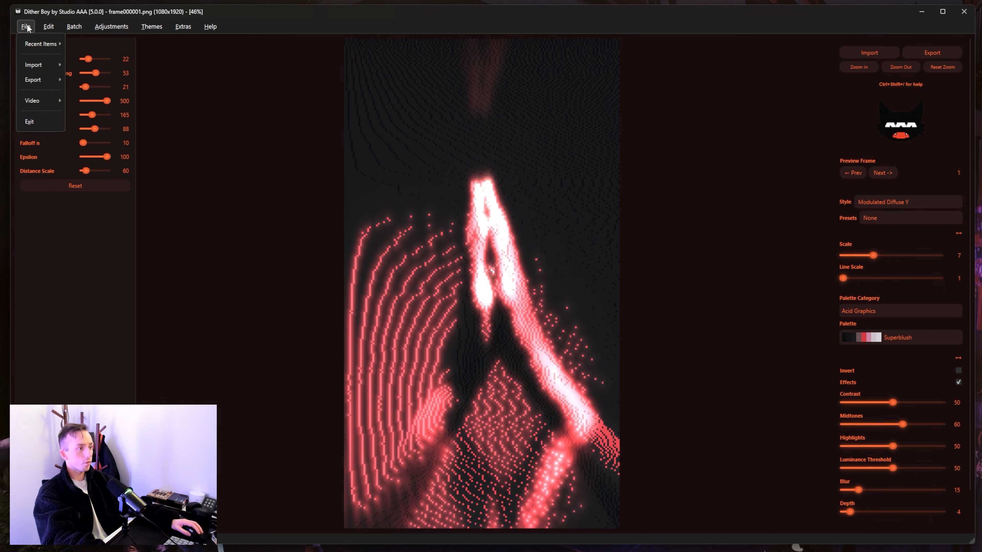
pyautogui.moveTo(38, 100)
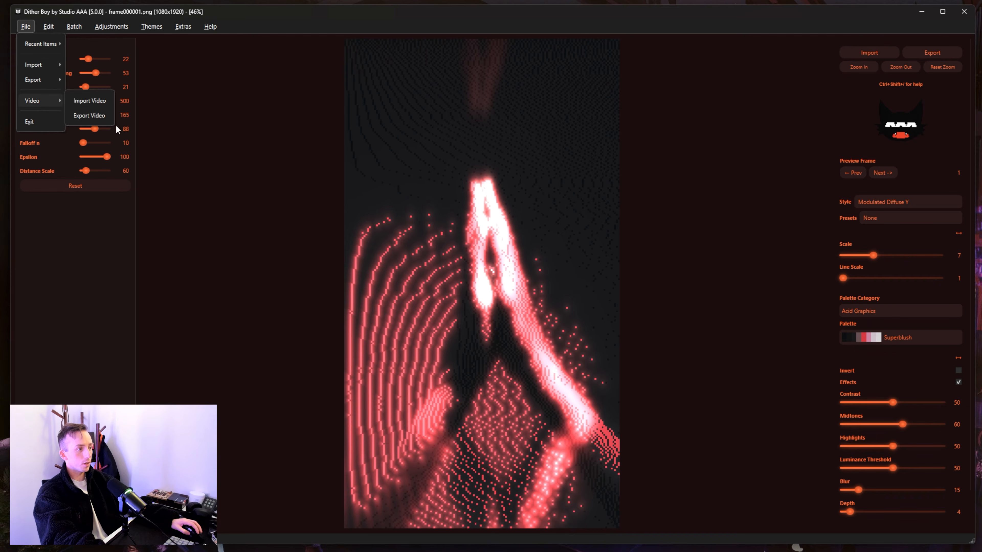
pyautogui.click(100, 120)
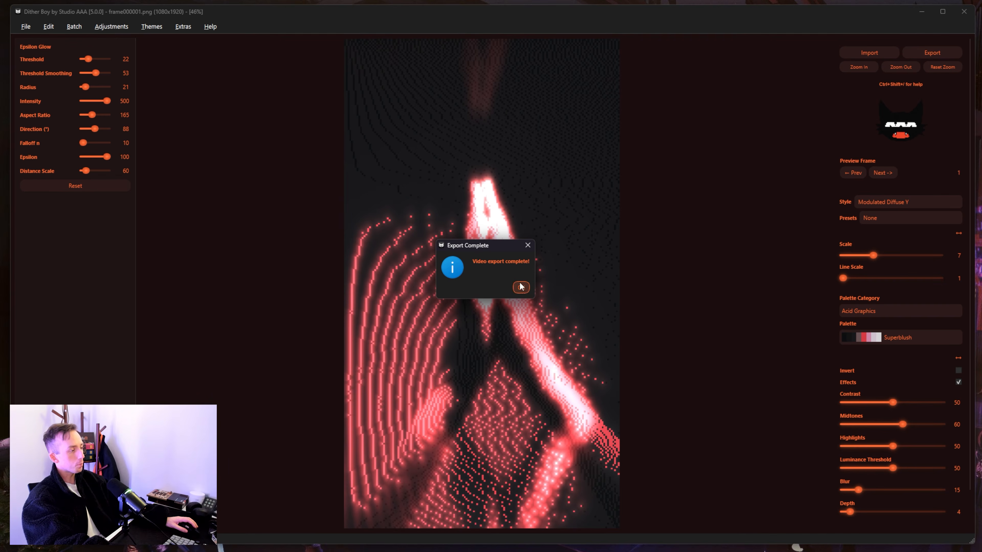
pyautogui.click(521, 287)
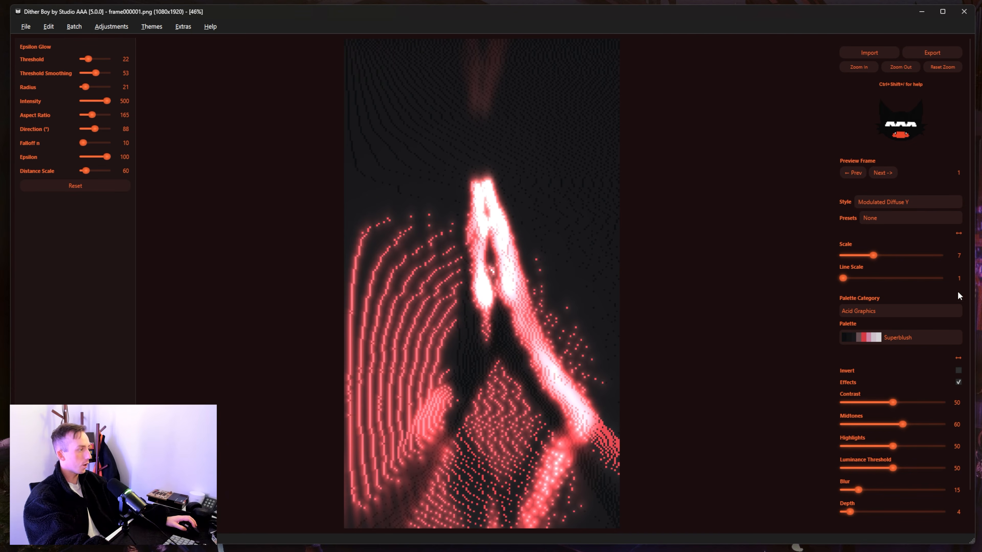
# Turn off the effects and export the video without glow as hands dither no glow.mp4
pyautogui.click(958, 381)
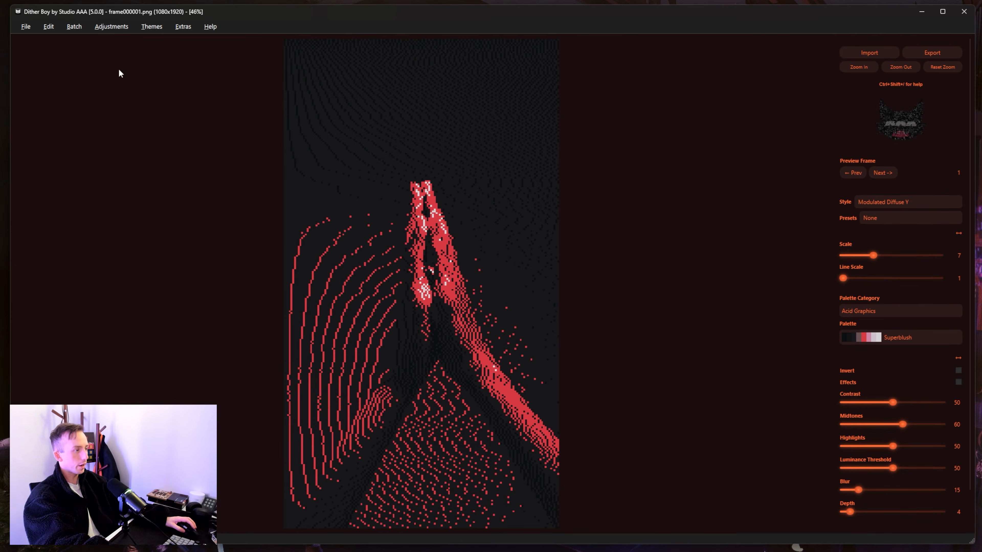
pyautogui.click(24, 30)
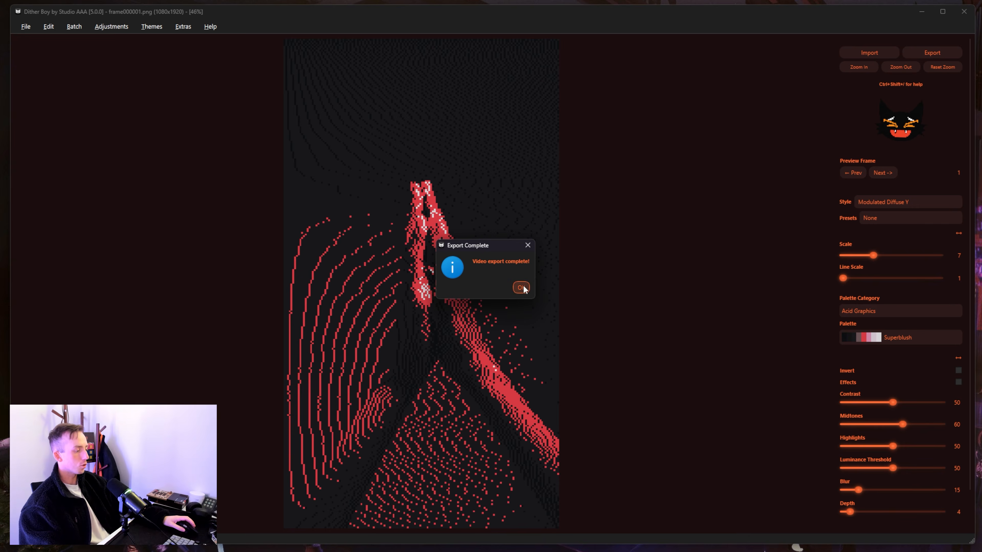
pyautogui.click(523, 287)
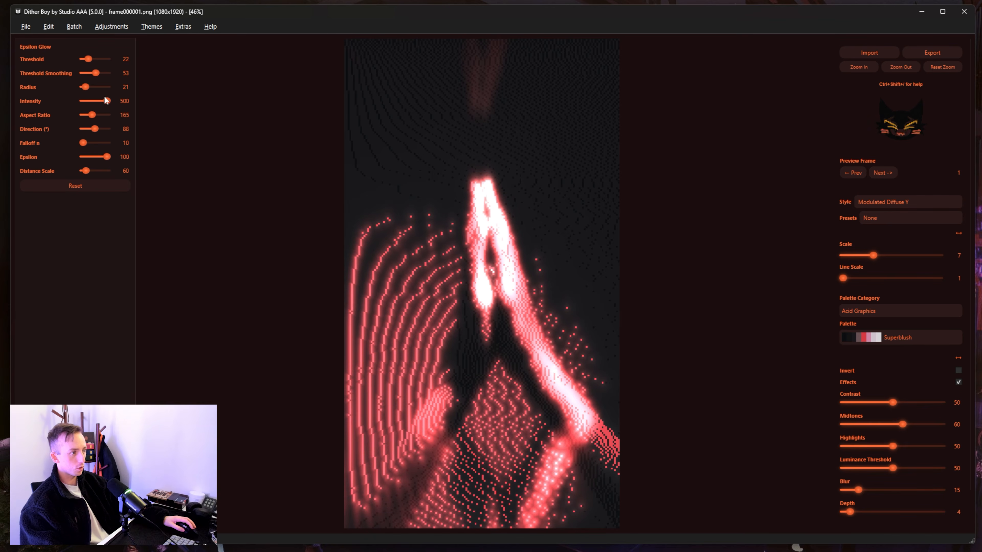
# Turn the effects back on and set the Epsilon Glow aspect ratio to 25
pyautogui.moveTo(99, 114); pyautogui.dragTo(61, 116)
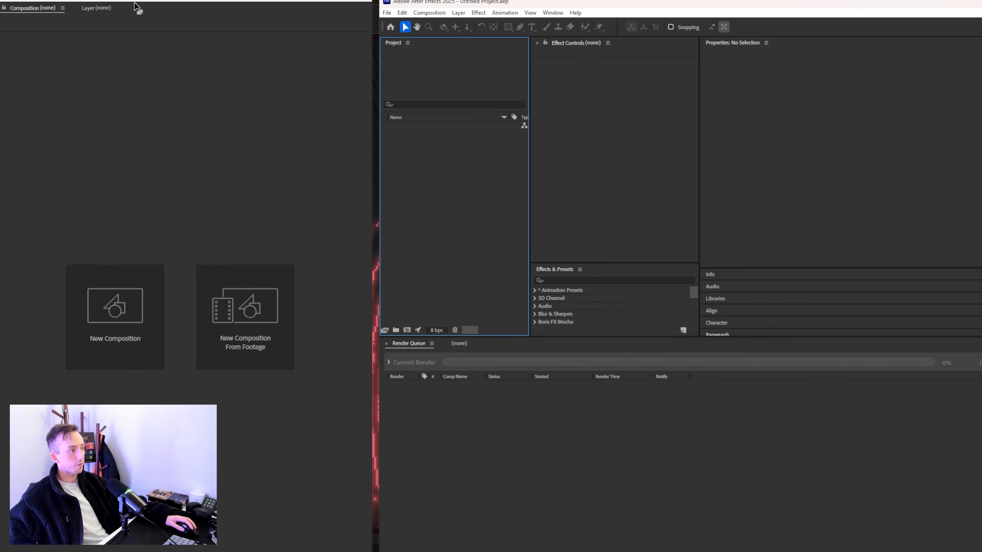
# Switch to After Effects and apply Deep Glow 2 to the hands dither no glow.mp4 layer in its own composition
pyautogui.moveTo(143, 16); pyautogui.dragTo(700, 116)
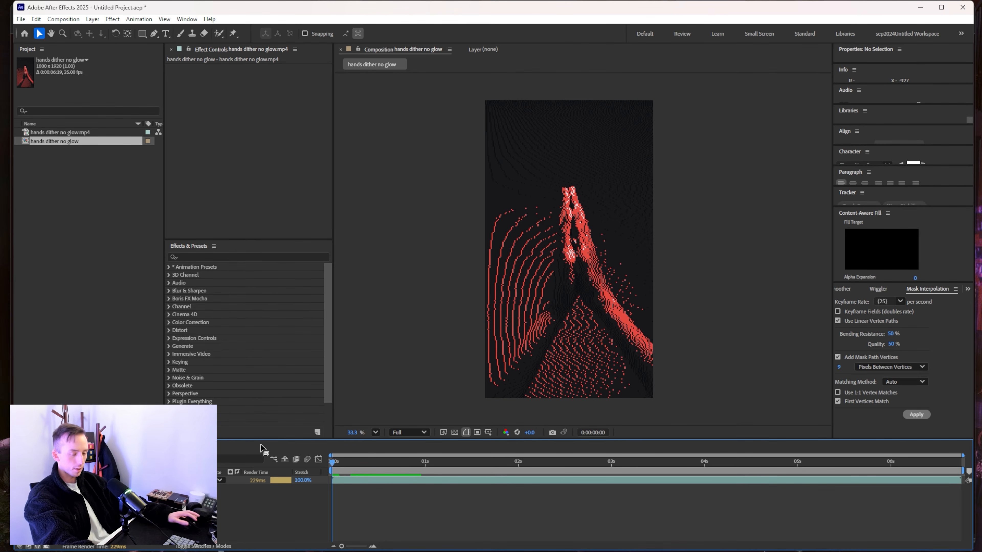
pyautogui.click(188, 256)
pyautogui.write('deep')
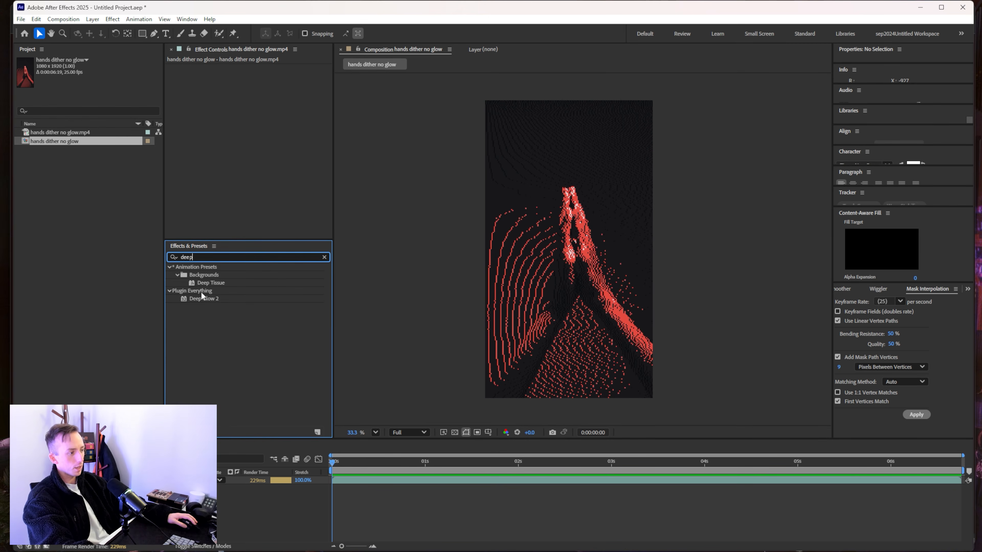
pyautogui.click(204, 299)
pyautogui.moveTo(204, 300); pyautogui.dragTo(215, 134)
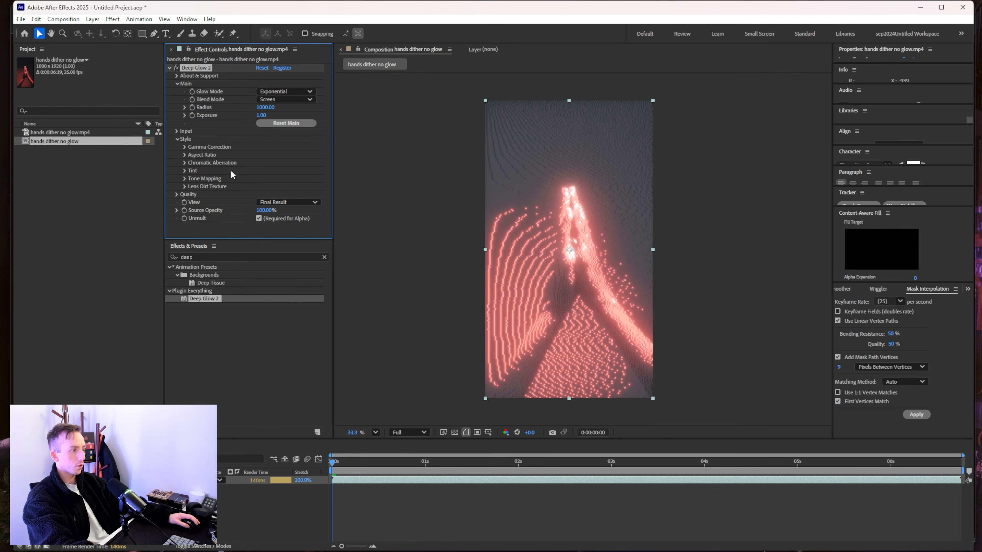
# Set the Deep Glow 2 input threshold to 15.79%
pyautogui.click(178, 131)
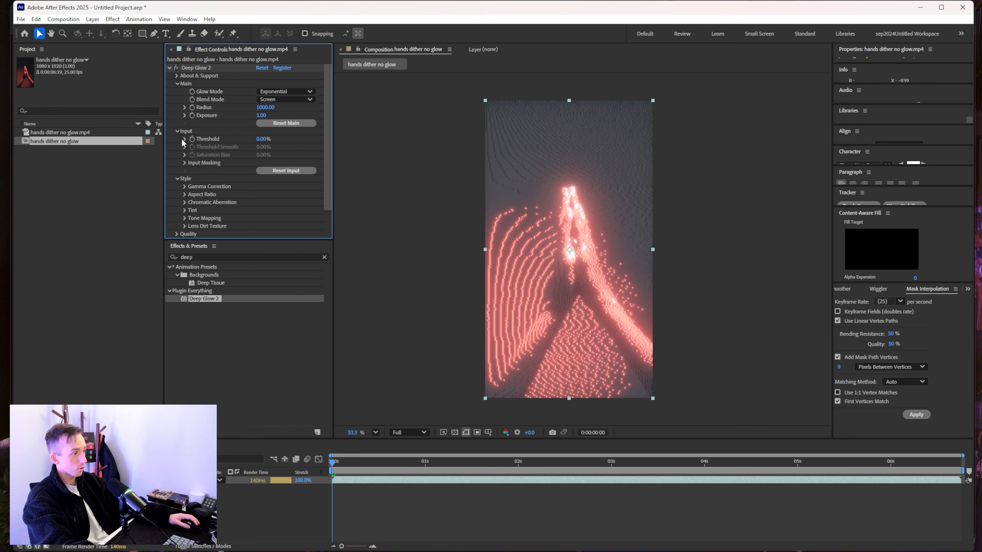
pyautogui.click(185, 139)
pyautogui.moveTo(191, 155)
pyautogui.mouseDown()
pyautogui.moveTo(242, 157)
pyautogui.moveTo(207, 155)
pyautogui.mouseUp()
# Add an adjustment layer above the glowing video layer
pyautogui.rightClick(149, 501)
pyautogui.moveTo(173, 507)
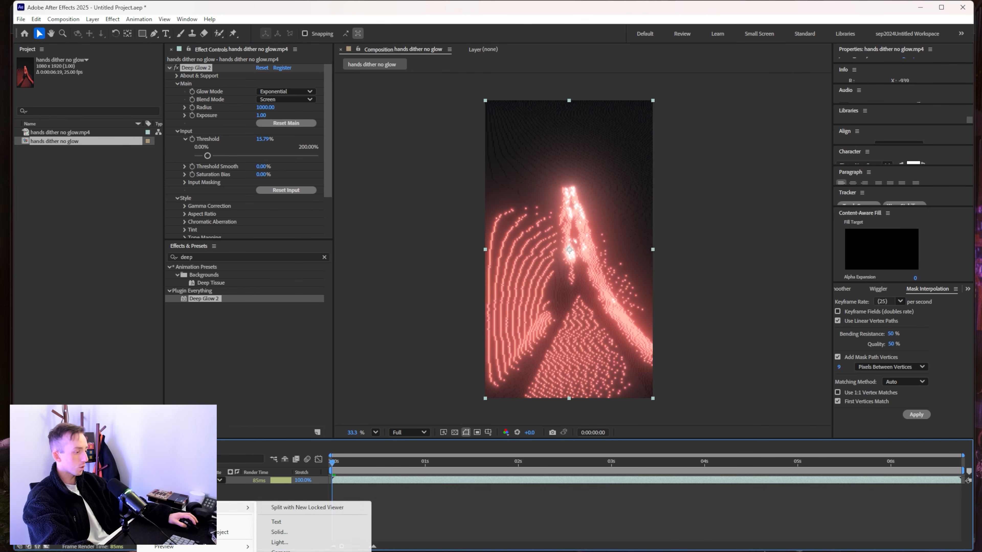
pyautogui.click(288, 551)
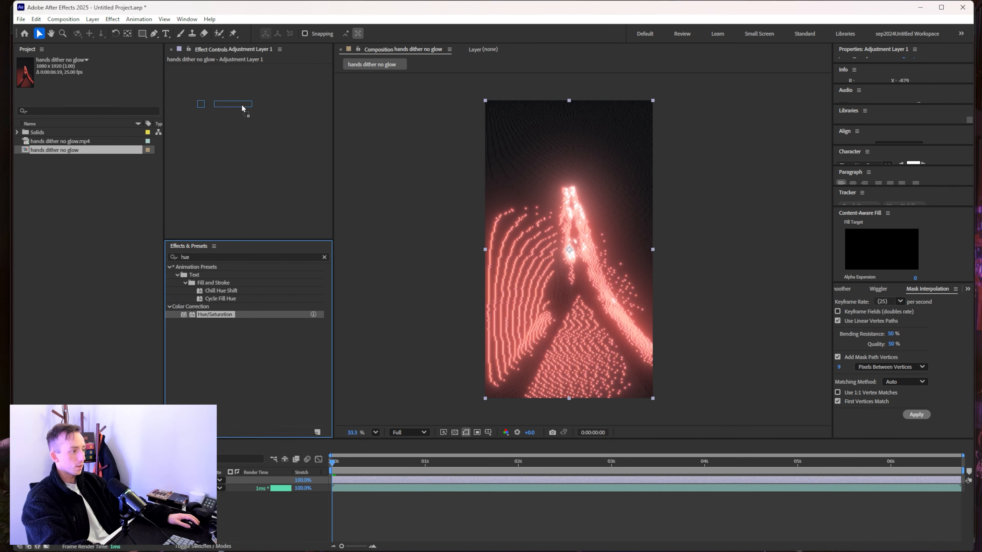
# Try Hue/Saturation on the adjustment layer with Colorize on and Colorize Saturation at 78, and delete the effect
pyautogui.moveTo(241, 103); pyautogui.dragTo(243, 107)
pyautogui.click(259, 194)
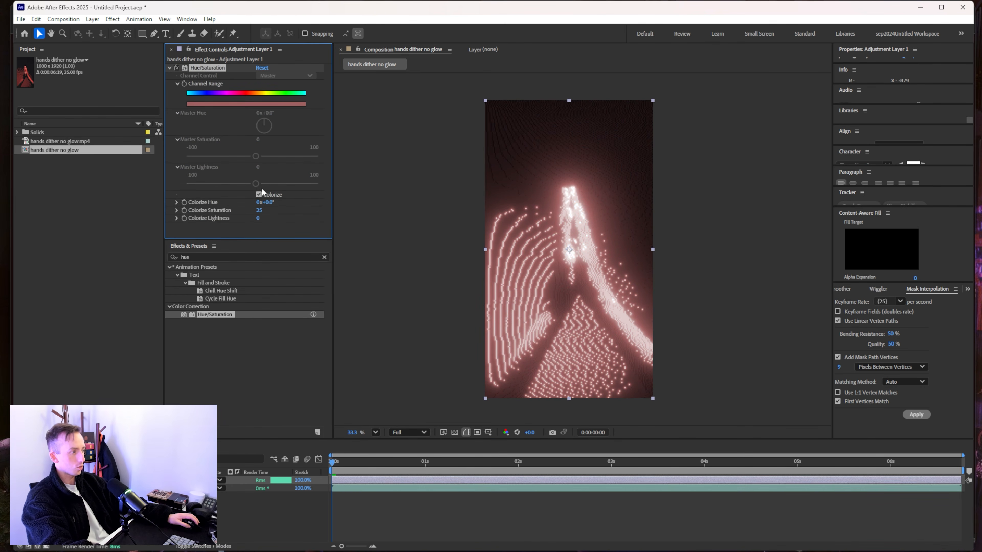
pyautogui.moveTo(258, 210); pyautogui.dragTo(509, 225)
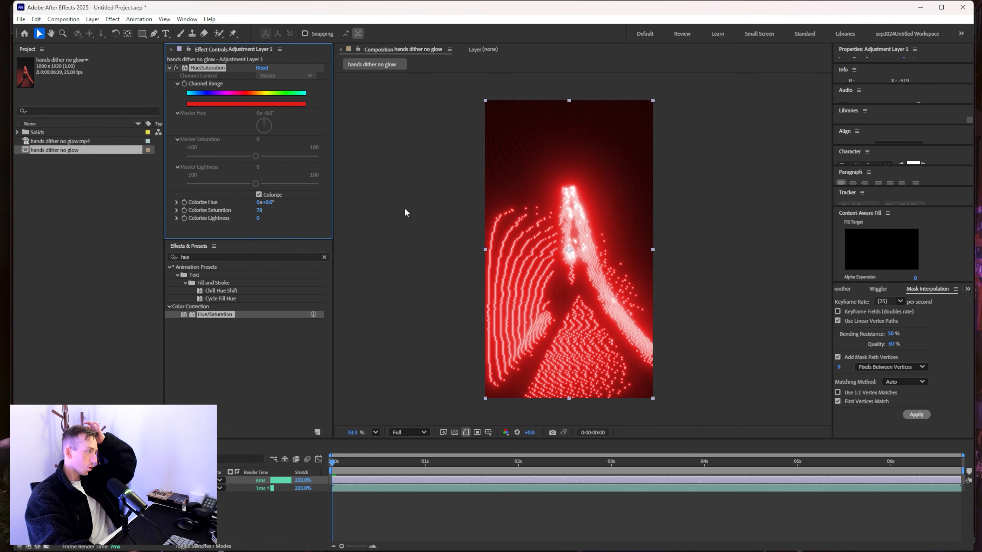
pyautogui.click(207, 68)
pyautogui.press('Delete')
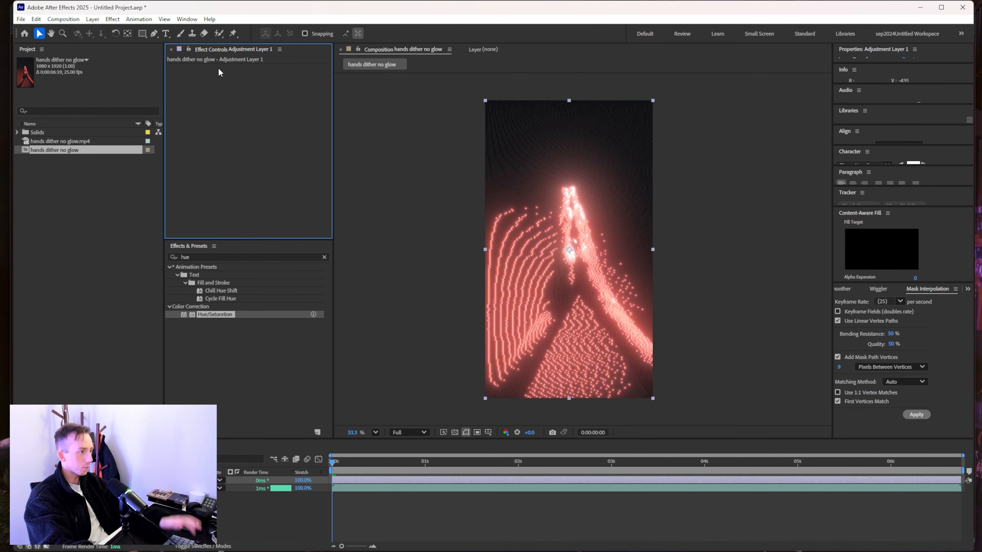
# Examine the Deep Glow 2 threshold smoothing setting and the glow on the hands dither no glow.mp4 layer
pyautogui.click(406, 489)
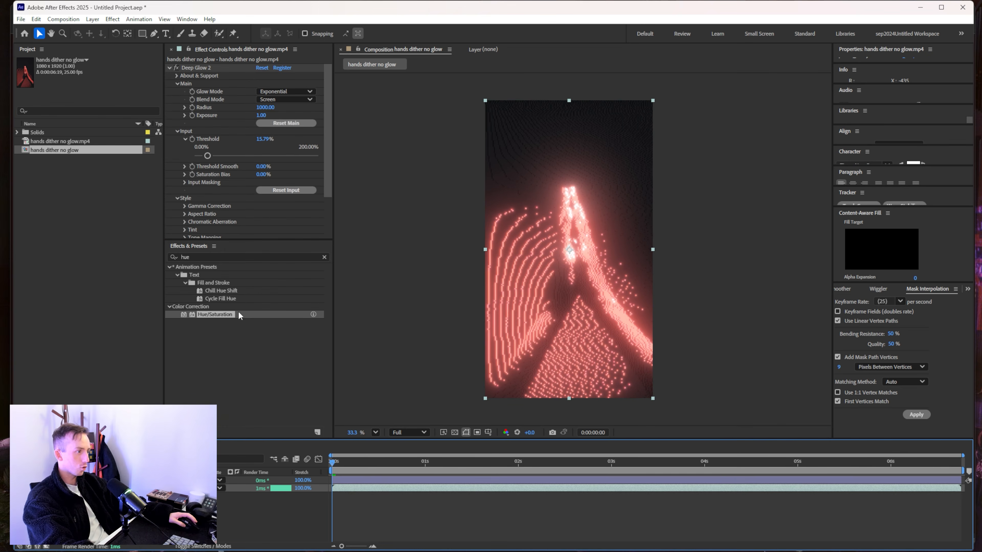
pyautogui.click(184, 167)
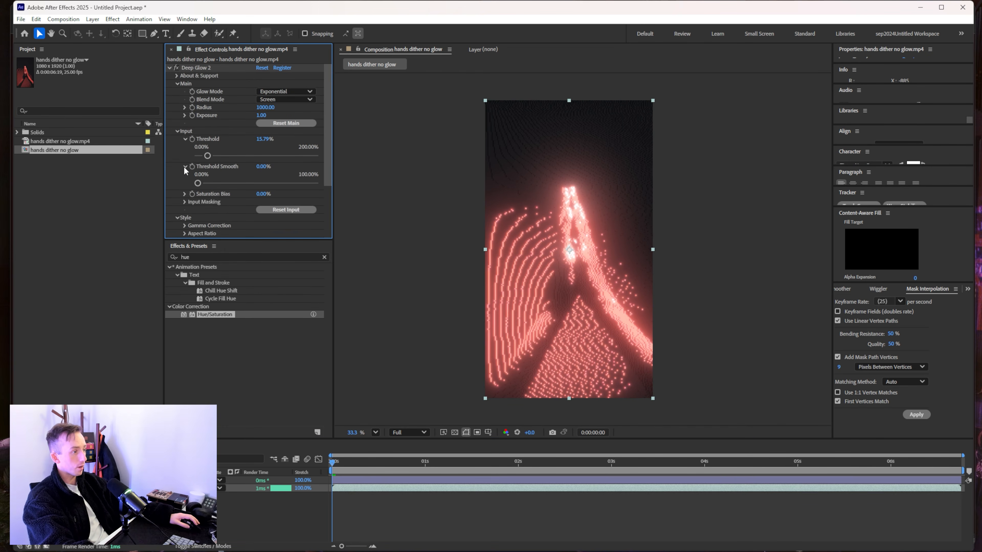
pyautogui.click(185, 167)
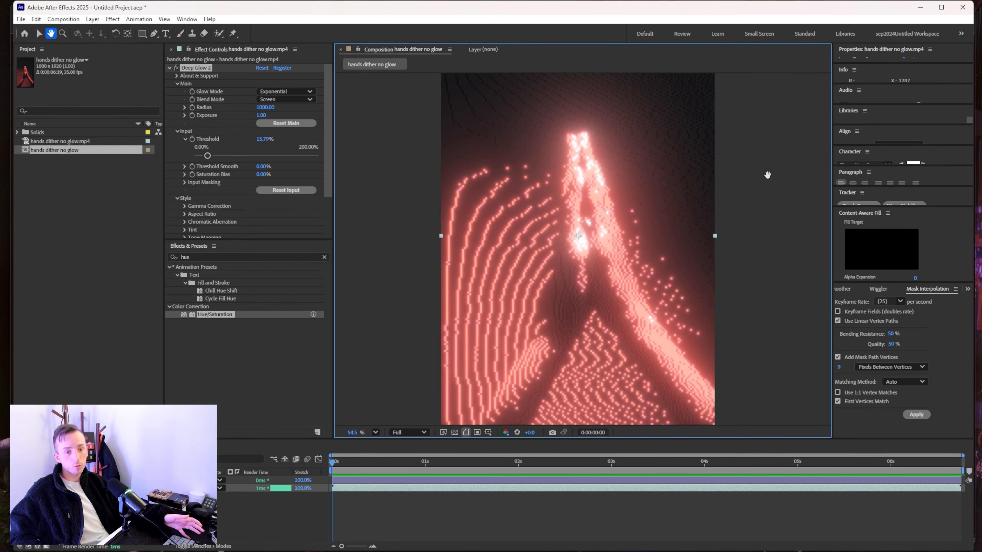
# Switch back to Dither Boy and compare its Epsilon Glow on the hands with the Deep Glow 2 version
pyautogui.hotkey('alt', 'Tab')
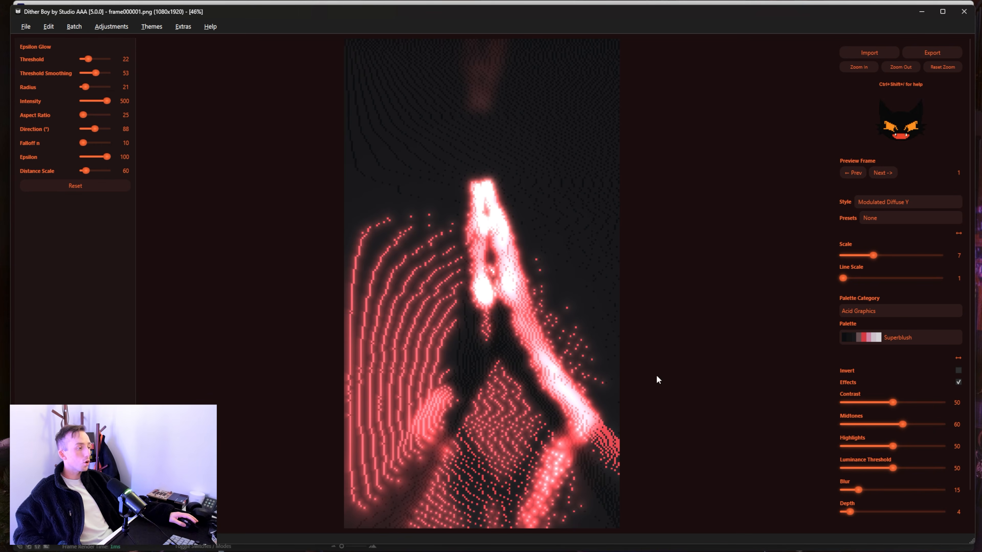
pyautogui.click(858, 67)
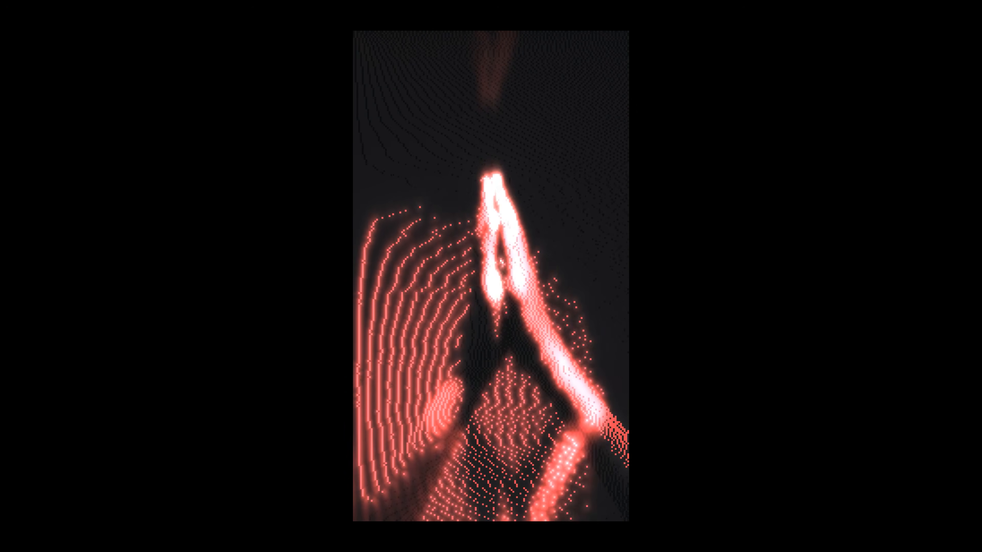